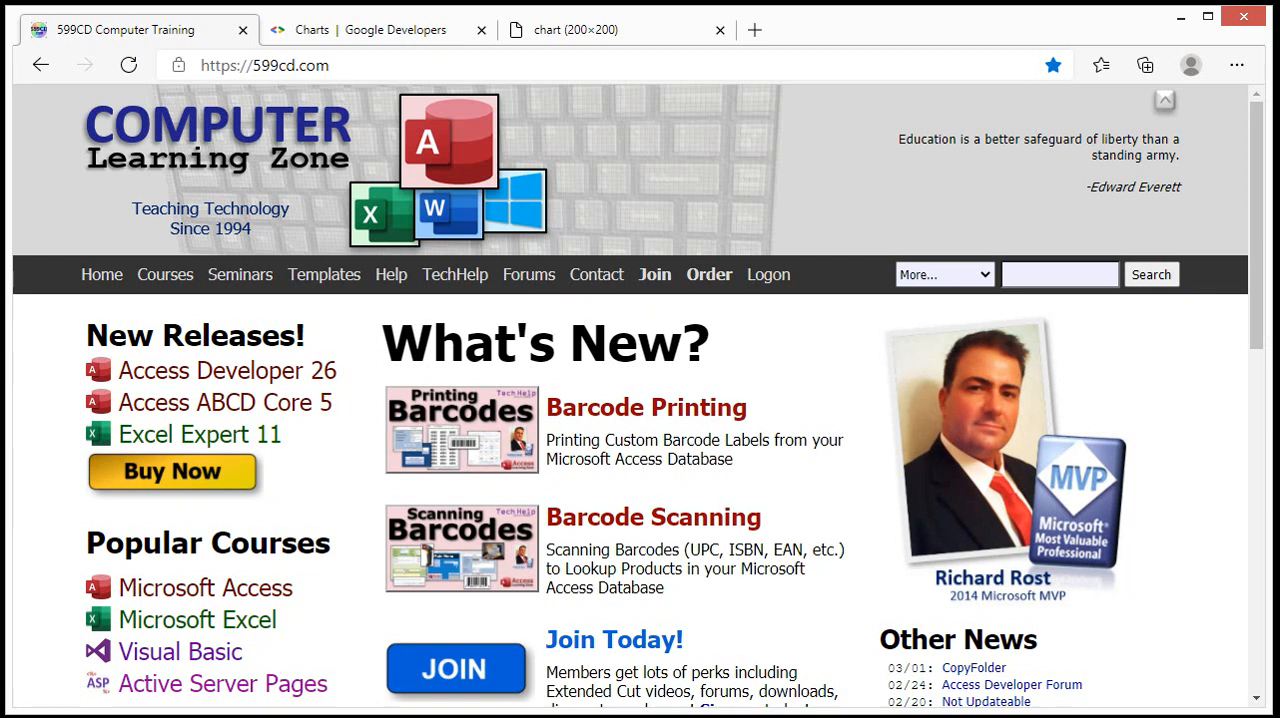
Step: Generate a QR code for a person's full name by replacing the chl value in the Google chart URL
click(349, 40)
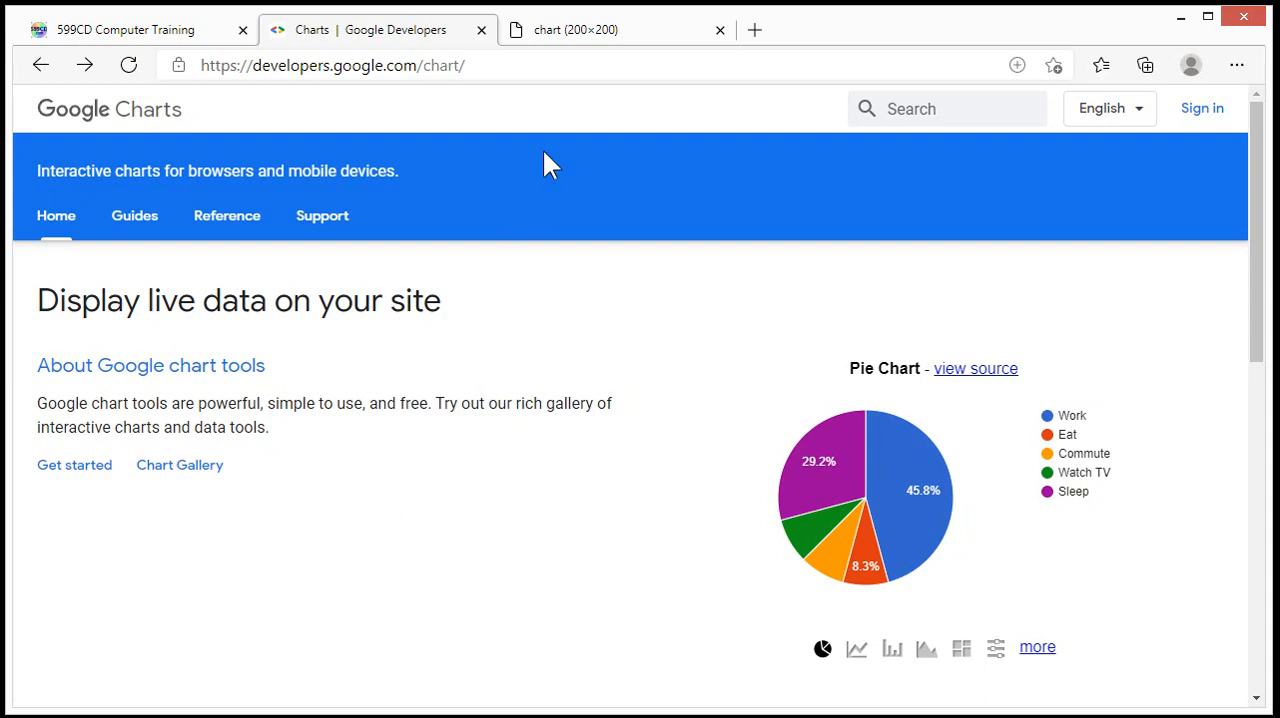
click(598, 40)
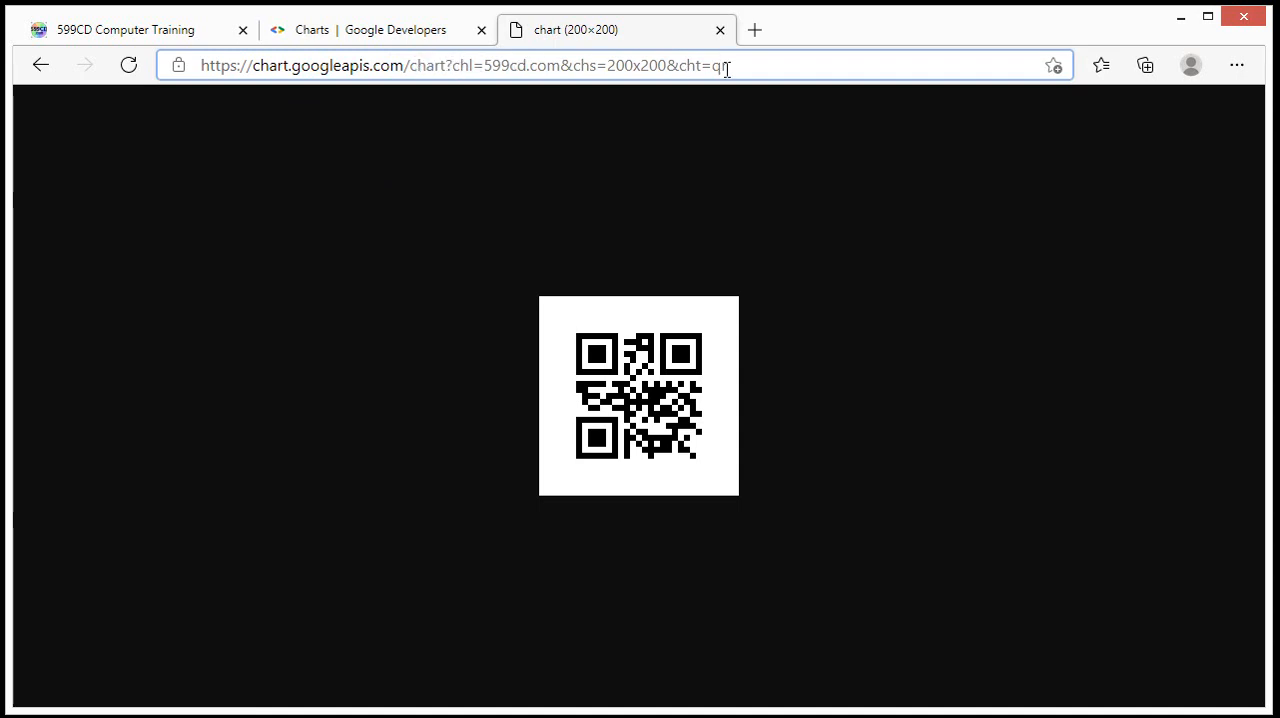
drag(484, 65, 561, 62)
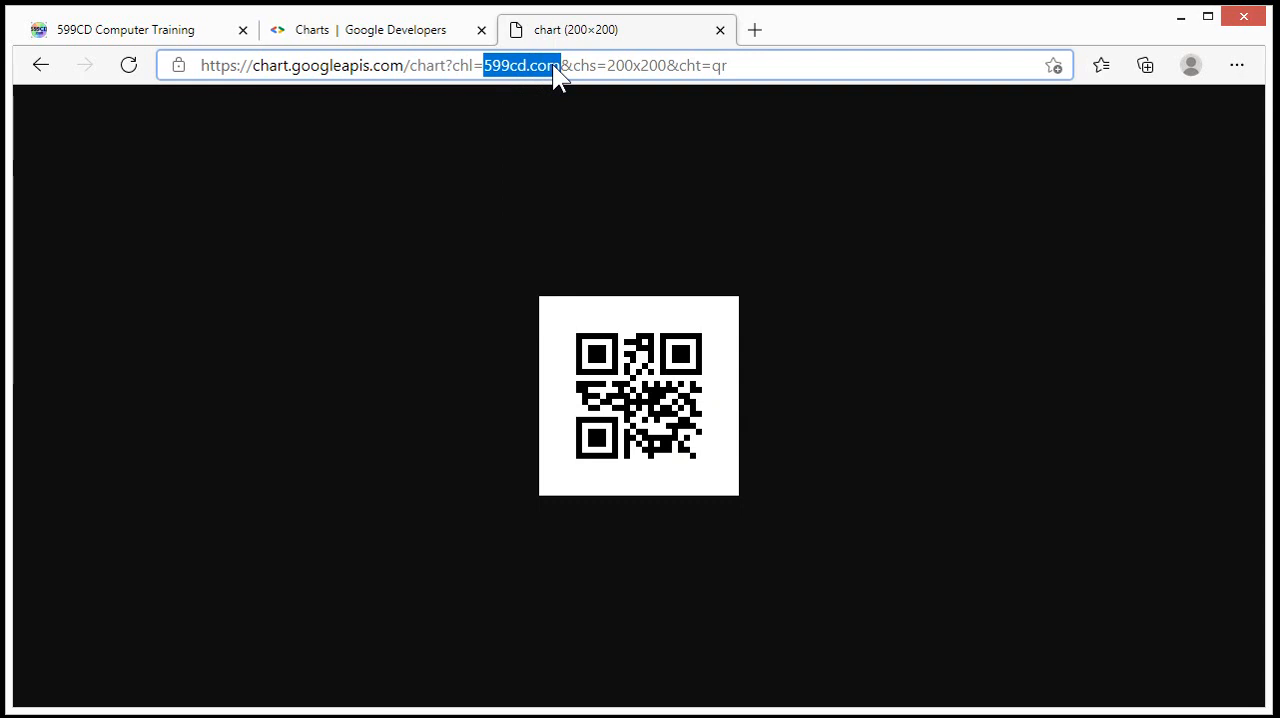
text(Richard Rost)
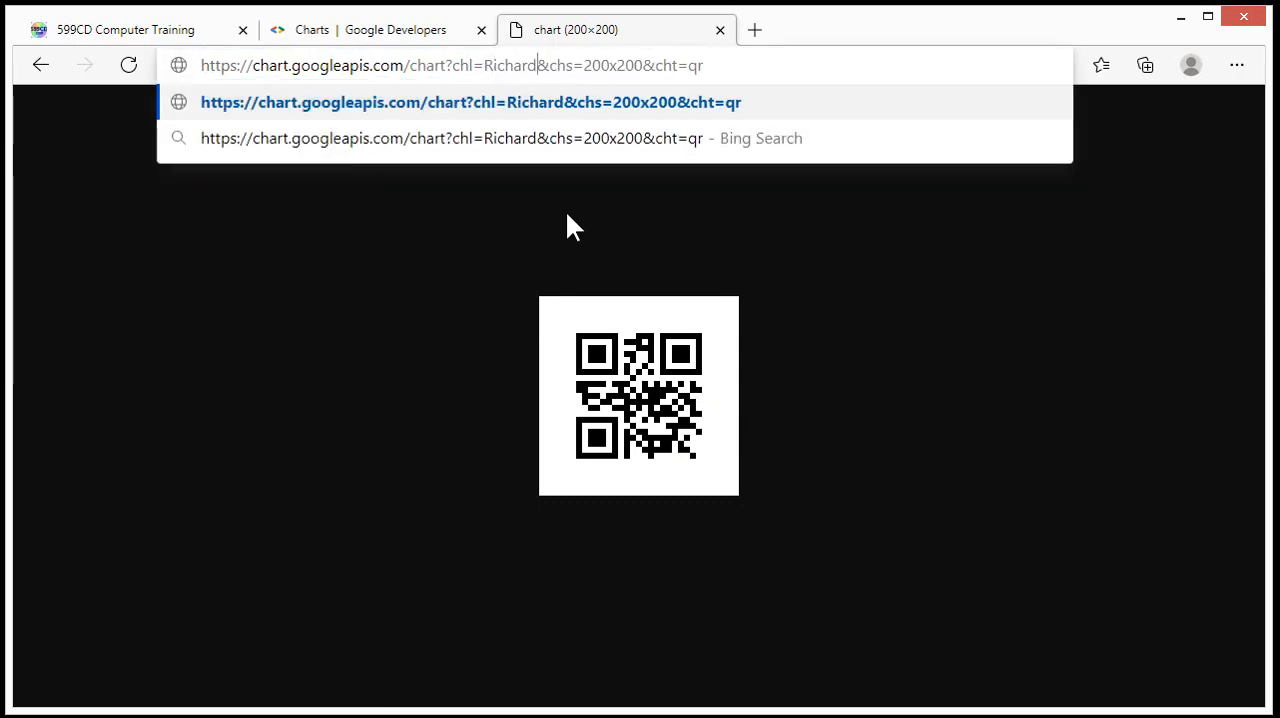
key(Return)
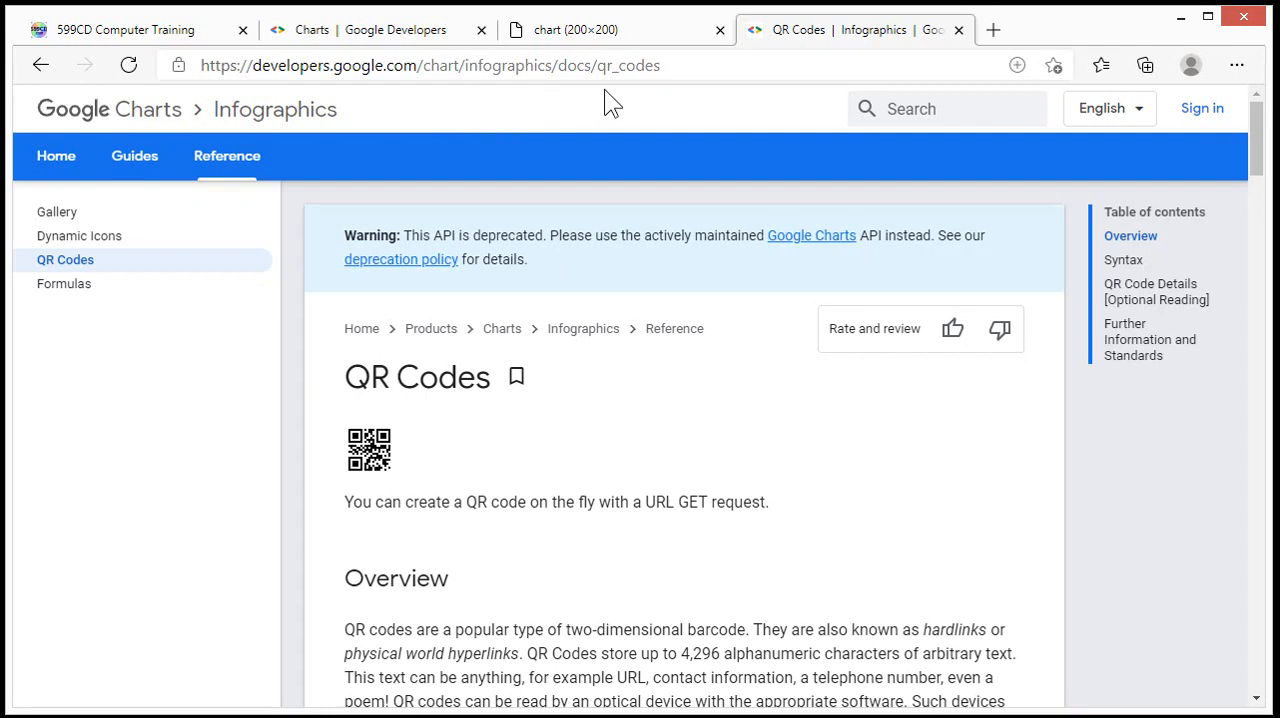
Step: Scroll through the Google Charts QR Codes documentation page to read its syntax and options
scroll(612, 458, down, 6)
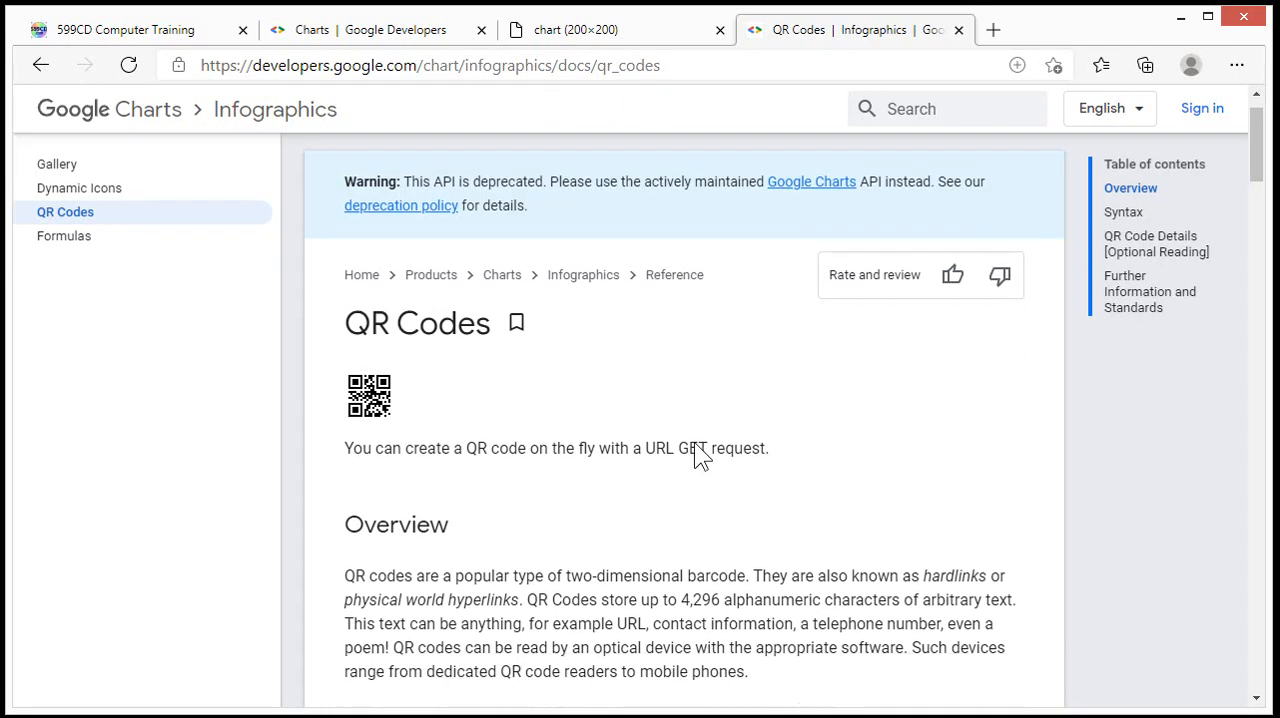
scroll(697, 455, down, 12)
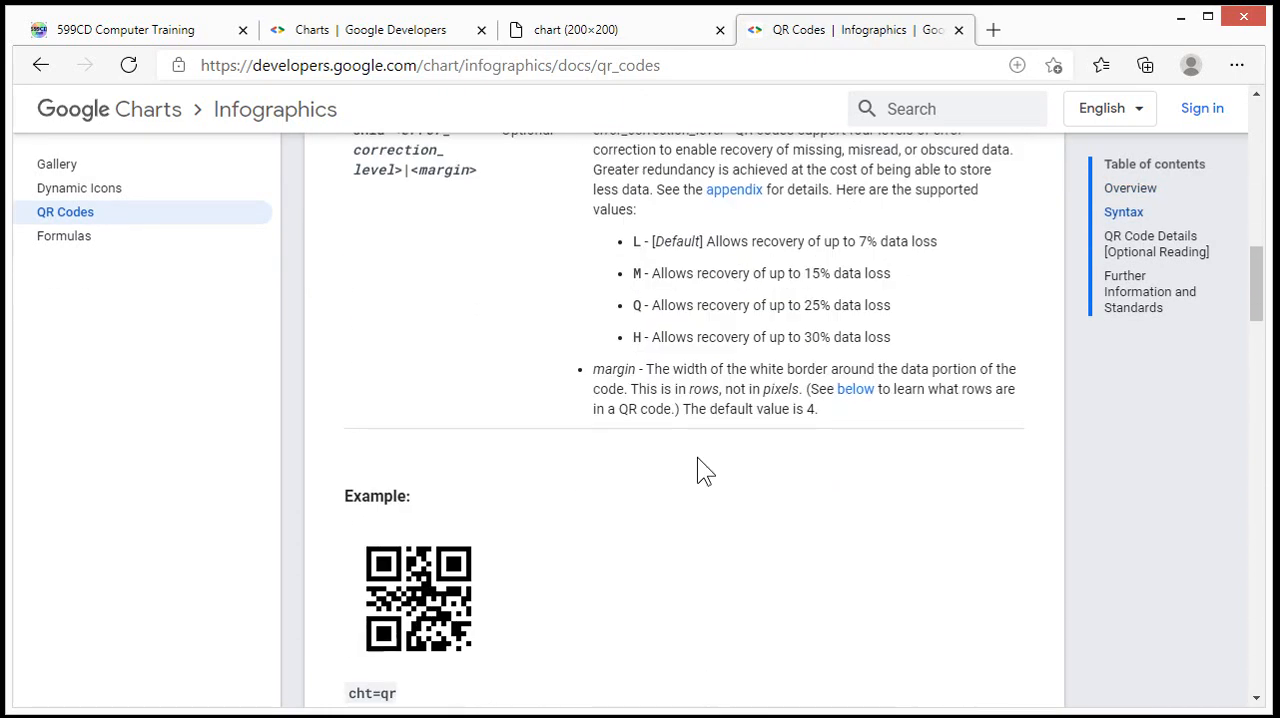
scroll(698, 457, down, 6)
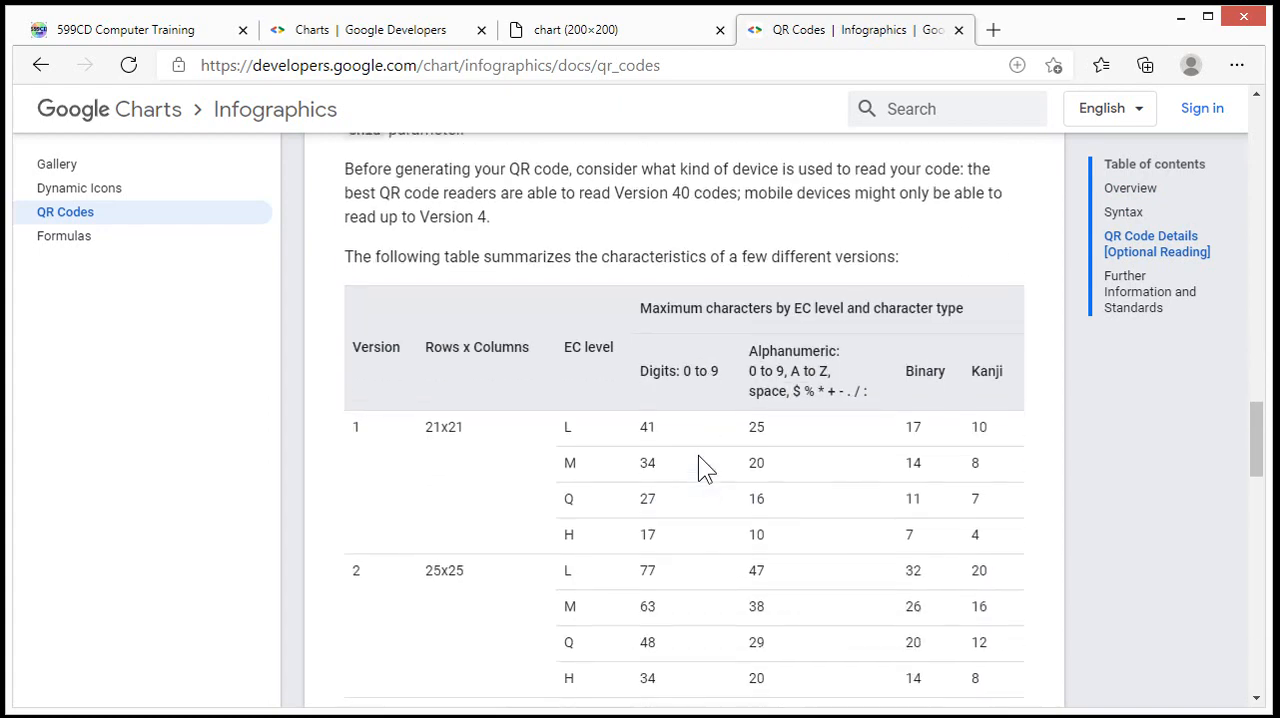
scroll(698, 455, up, 7)
scroll(700, 455, up, 15)
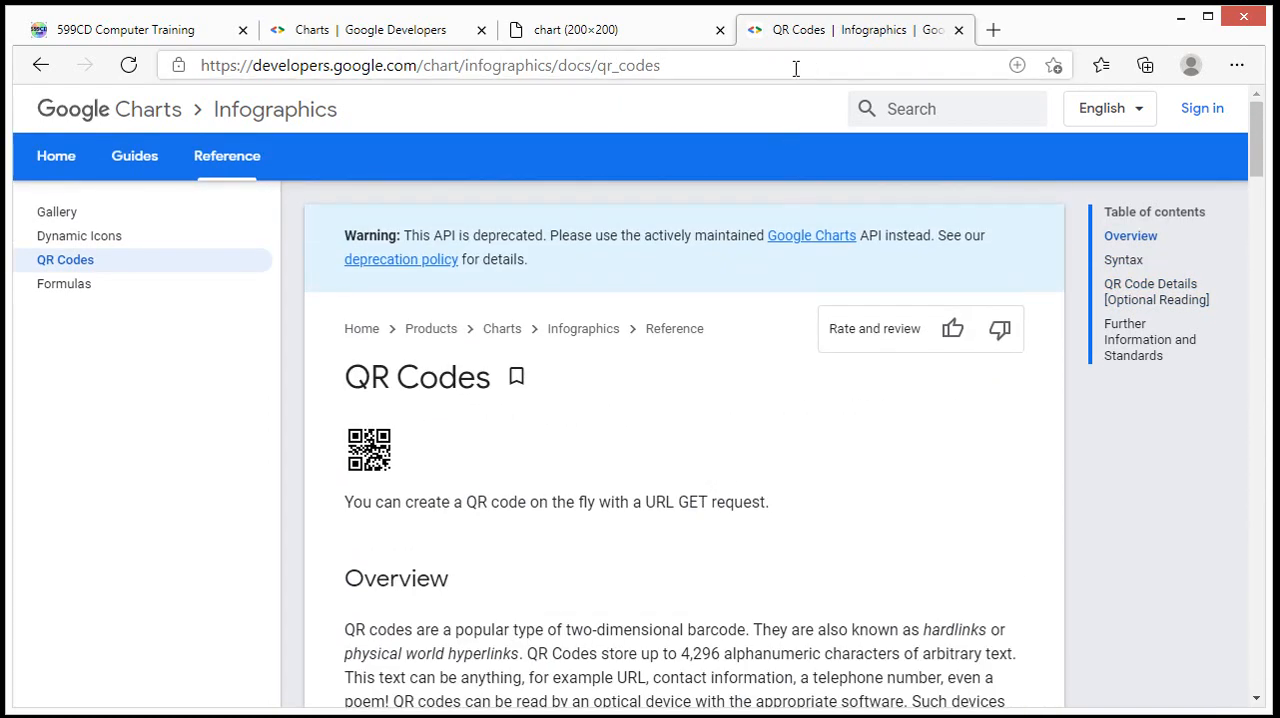
Step: Return to the QR chart tab and select the encoded name text in its URL
click(598, 30)
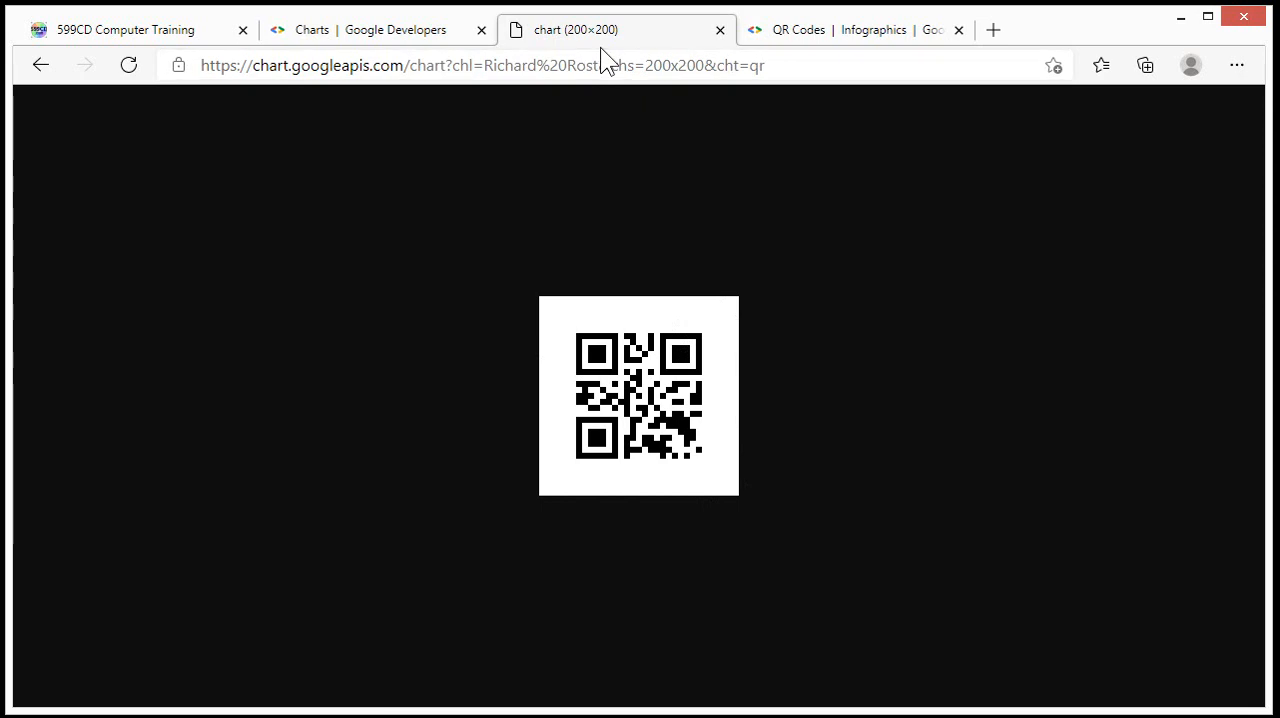
click(837, 60)
click(527, 66)
drag(486, 66, 603, 64)
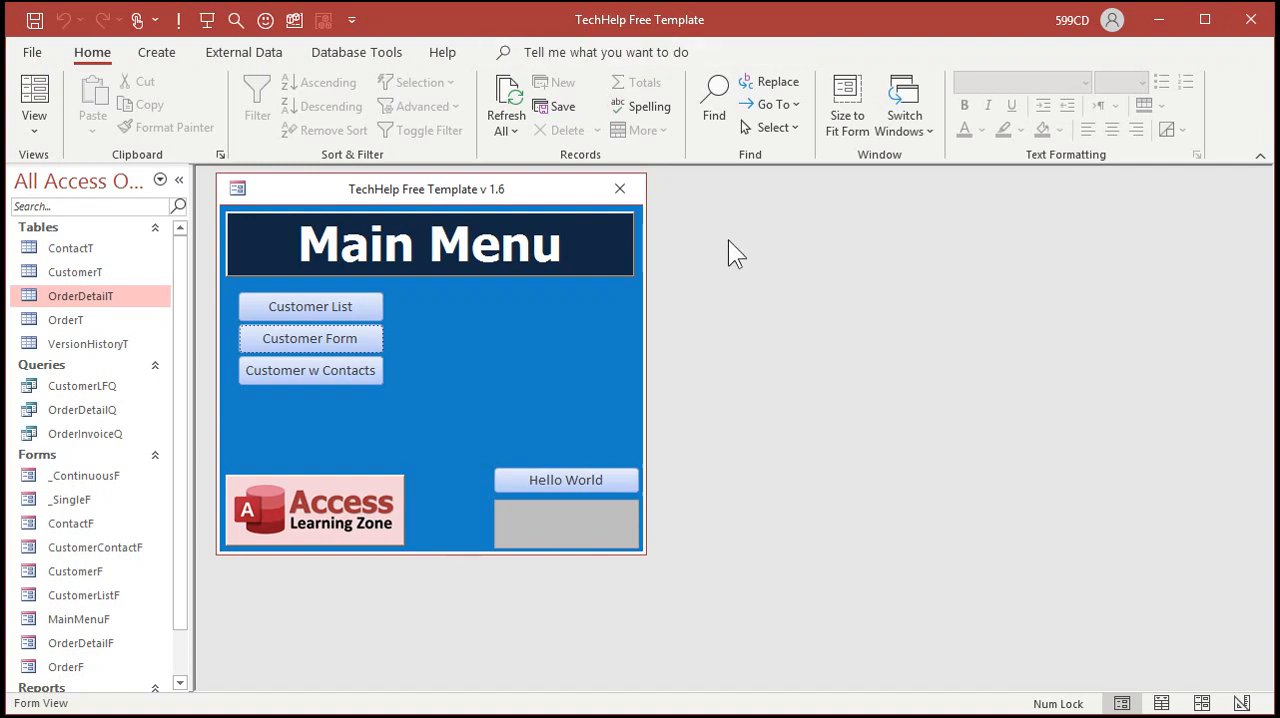
Step: Open the Customer Form from the main menu and switch it to Design View
click(320, 338)
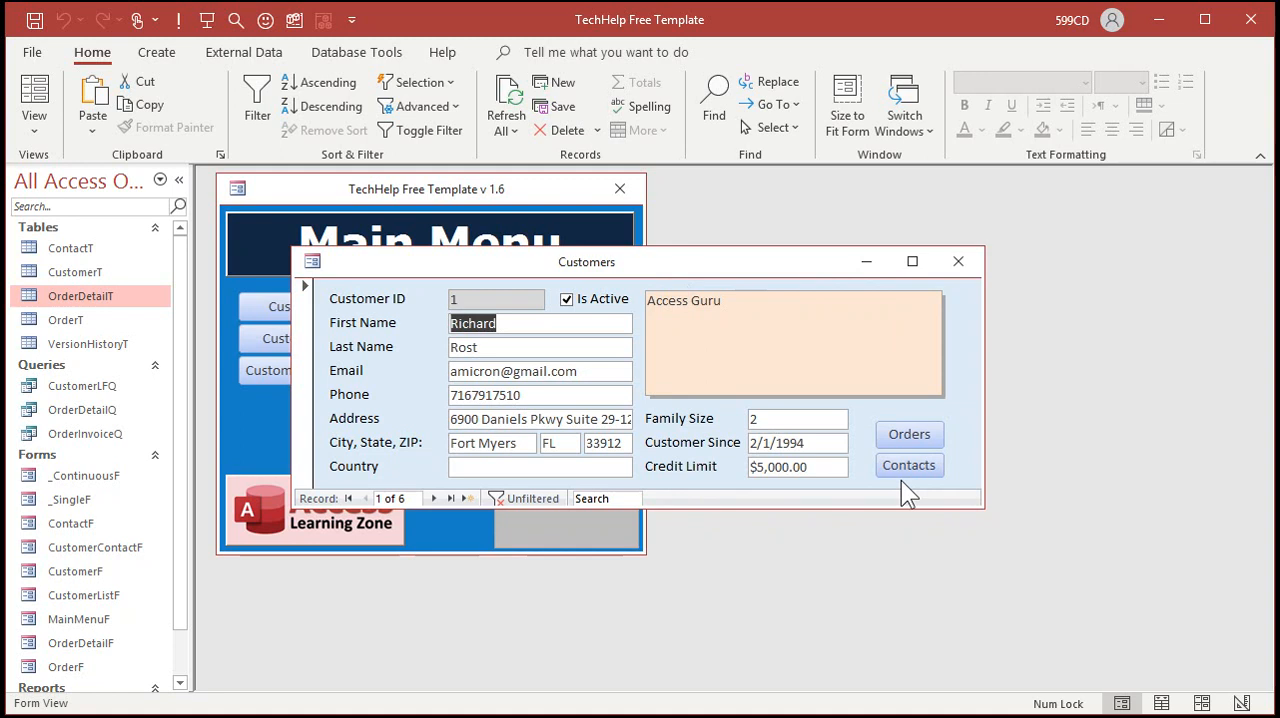
right_click(754, 270)
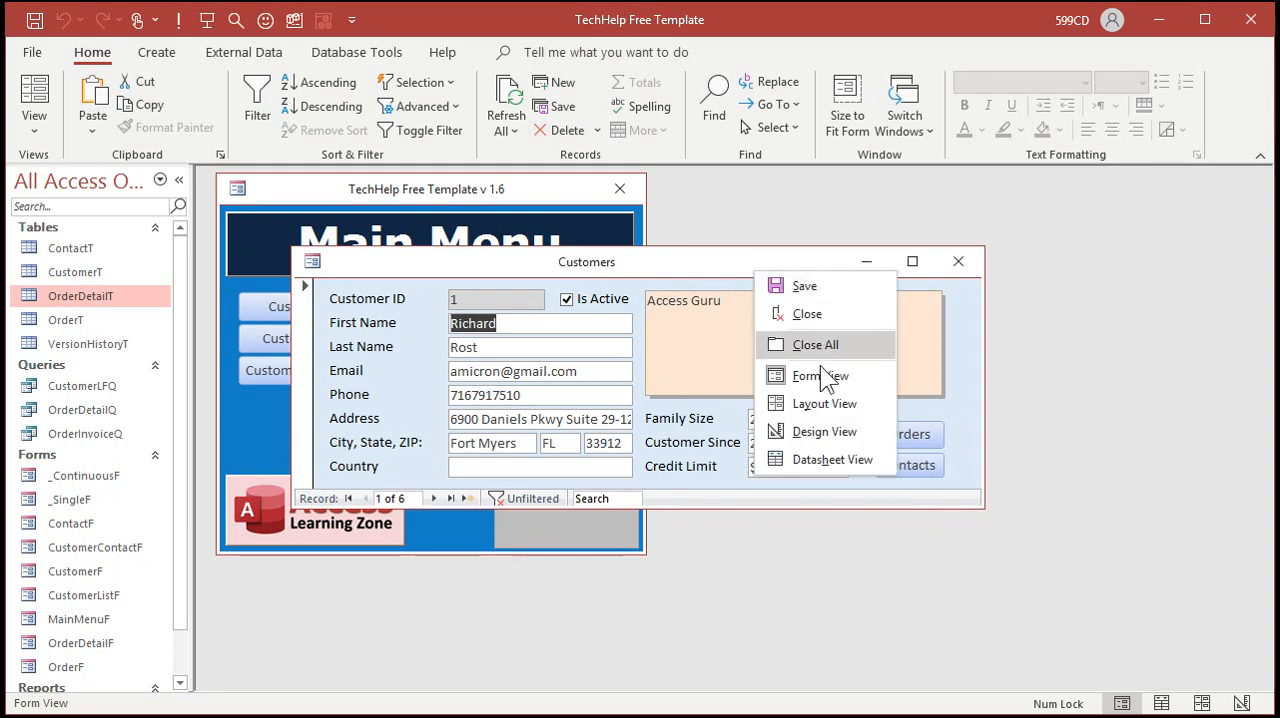
click(824, 433)
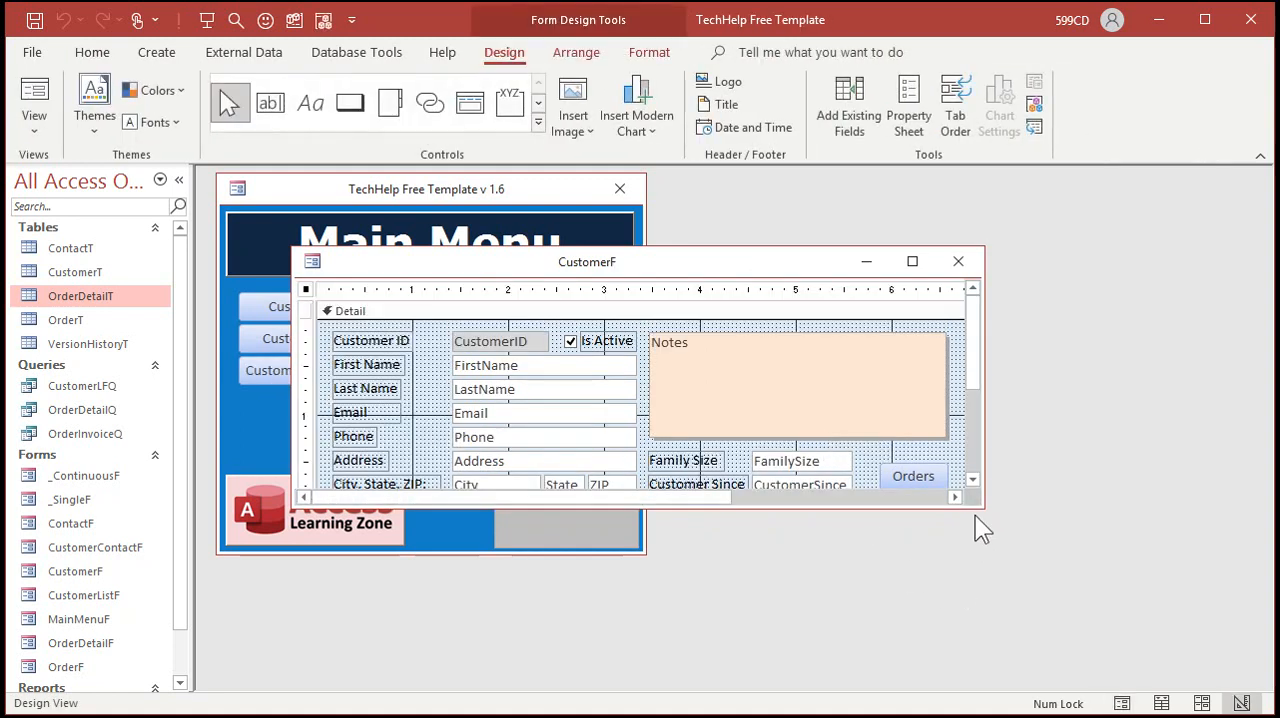
Step: Enlarge the form window and delete the Notes box, family size, customer since, credit limit fields and both buttons
drag(980, 509, 1188, 668)
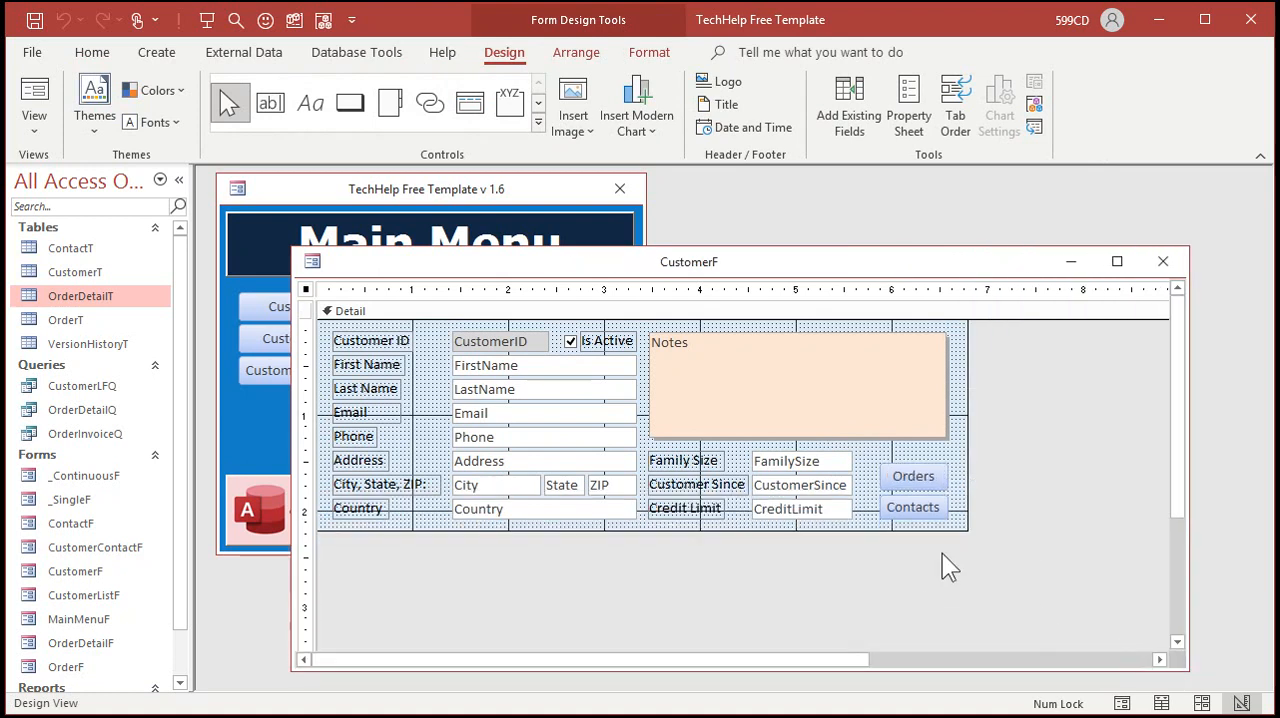
drag(1008, 338, 683, 586)
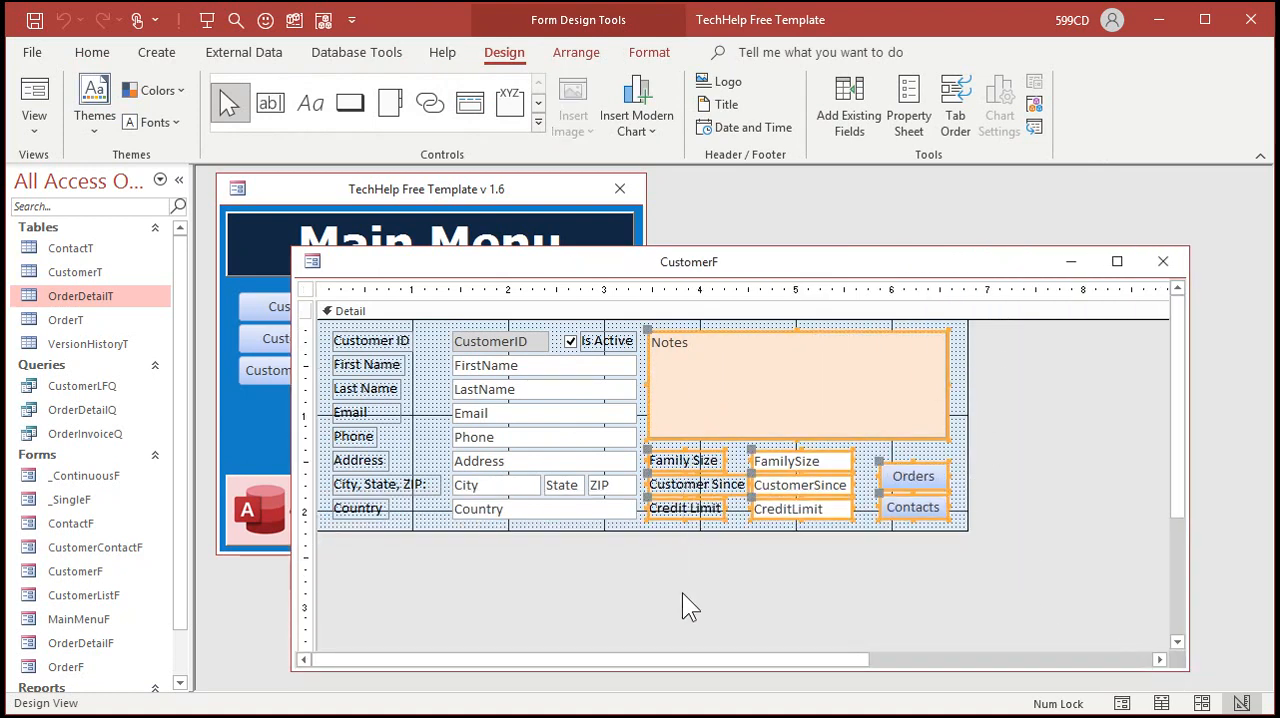
key(Delete)
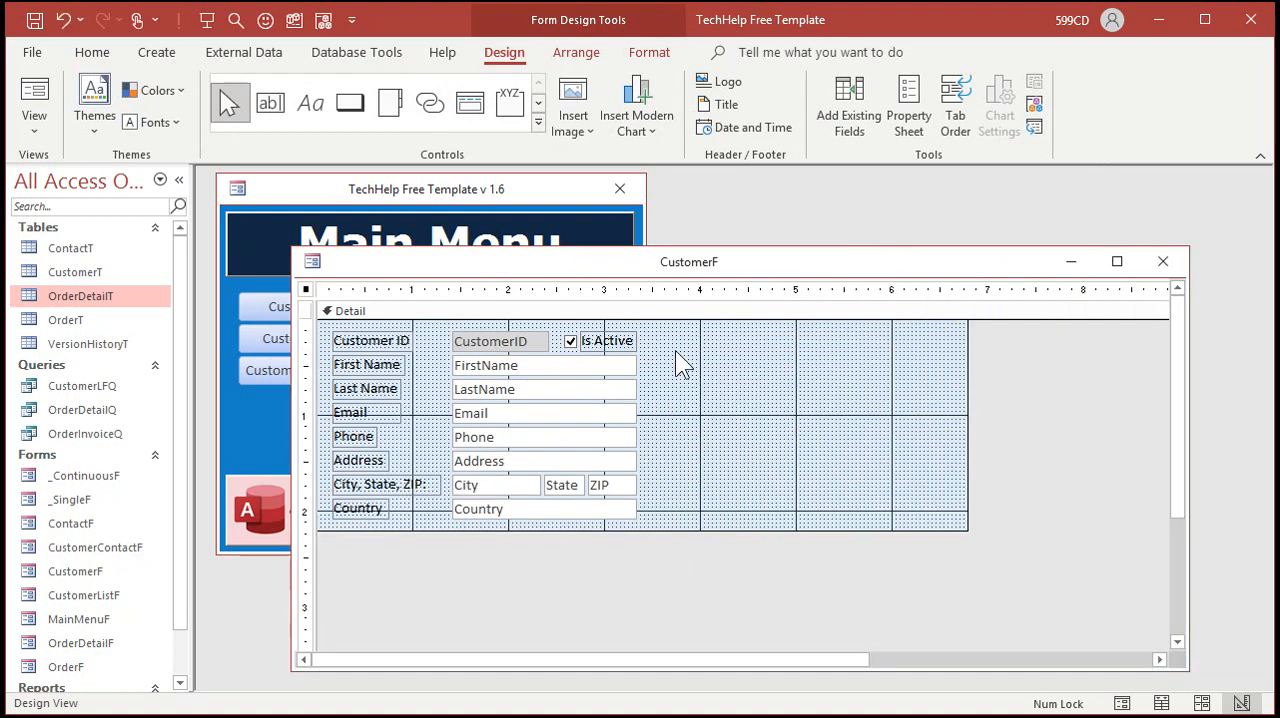
Step: Draw a Web Browser control filling the emptied area to the right of the customer fields
click(538, 122)
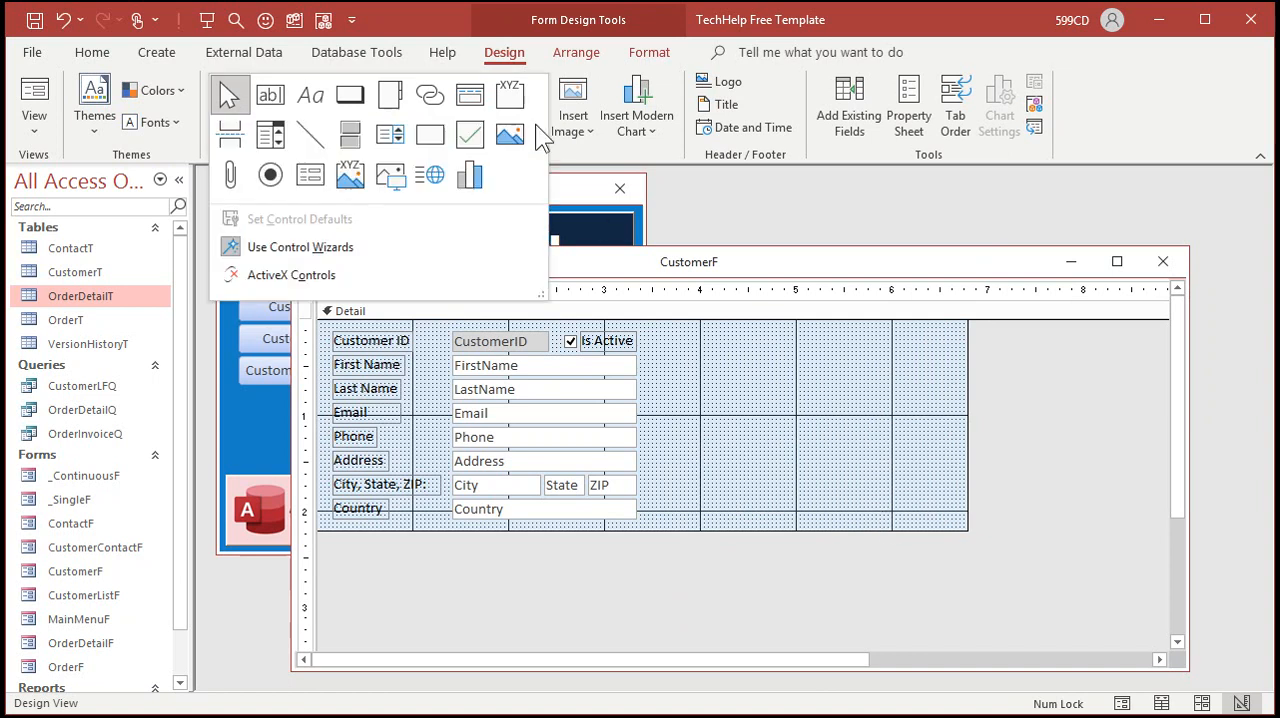
click(437, 182)
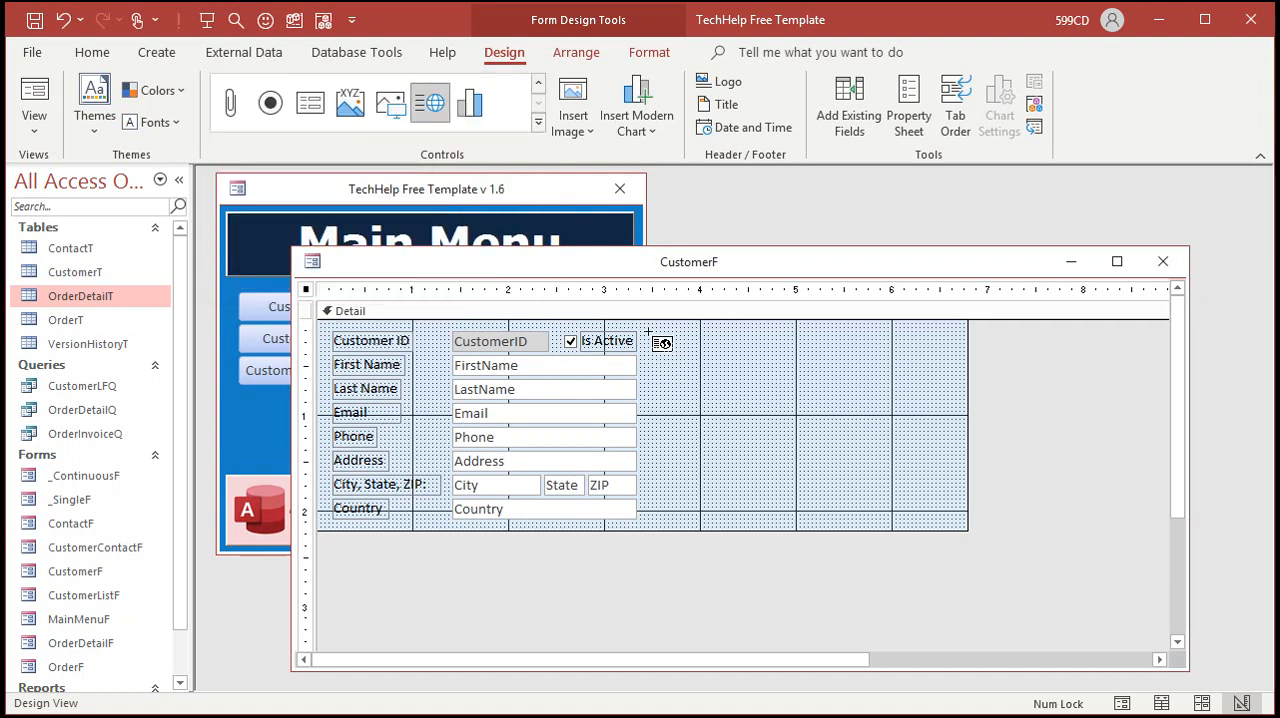
drag(650, 331, 957, 525)
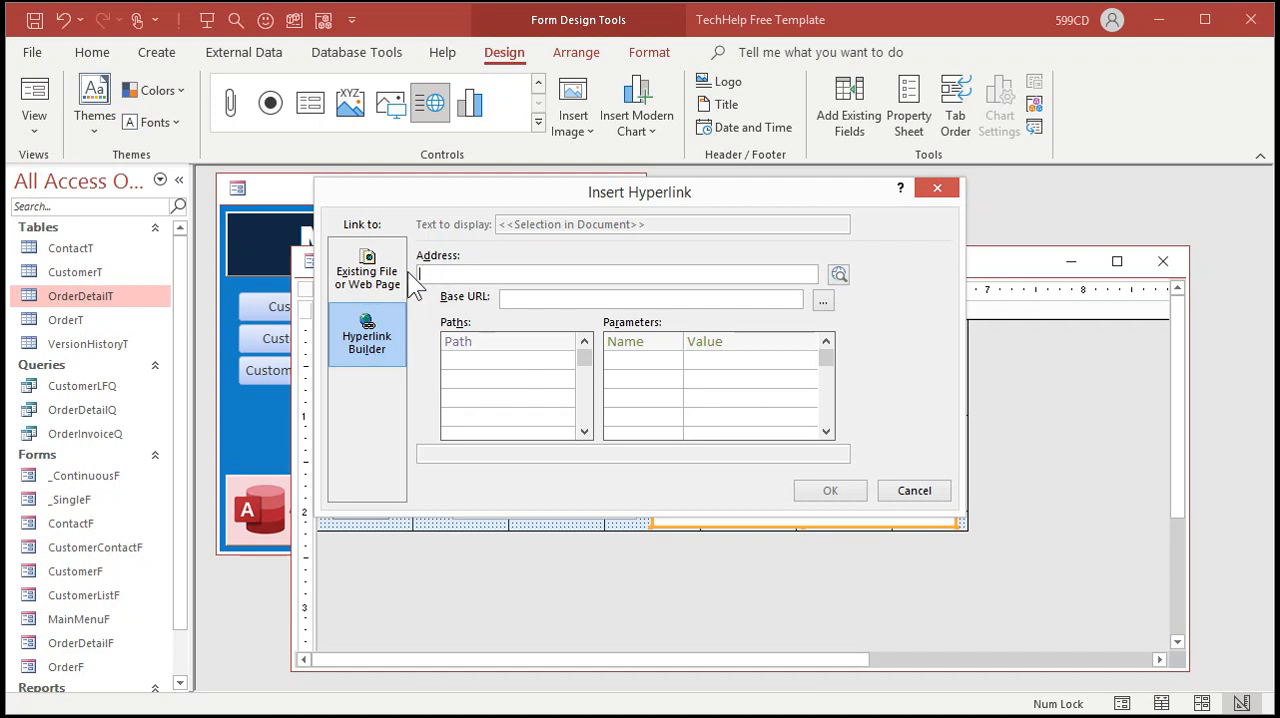
click(368, 276)
click(372, 335)
click(376, 290)
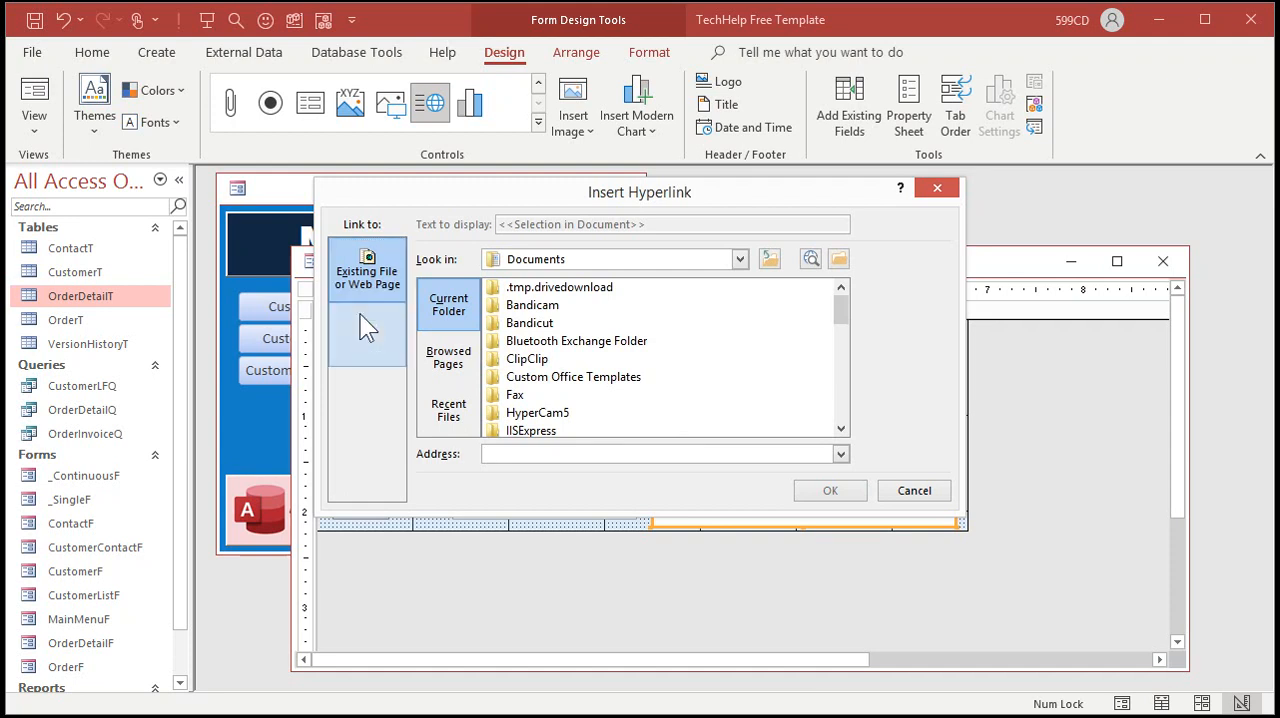
click(368, 336)
click(551, 271)
text(https://599cd.com)
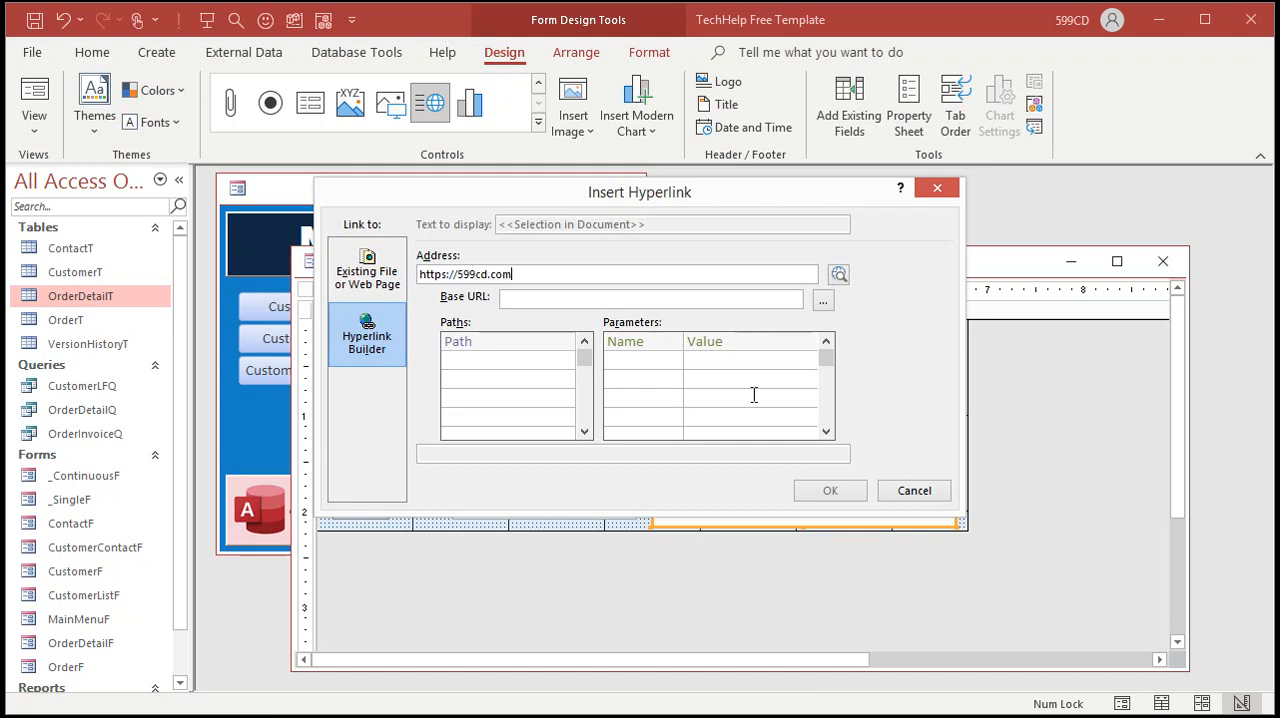
key(Tab)
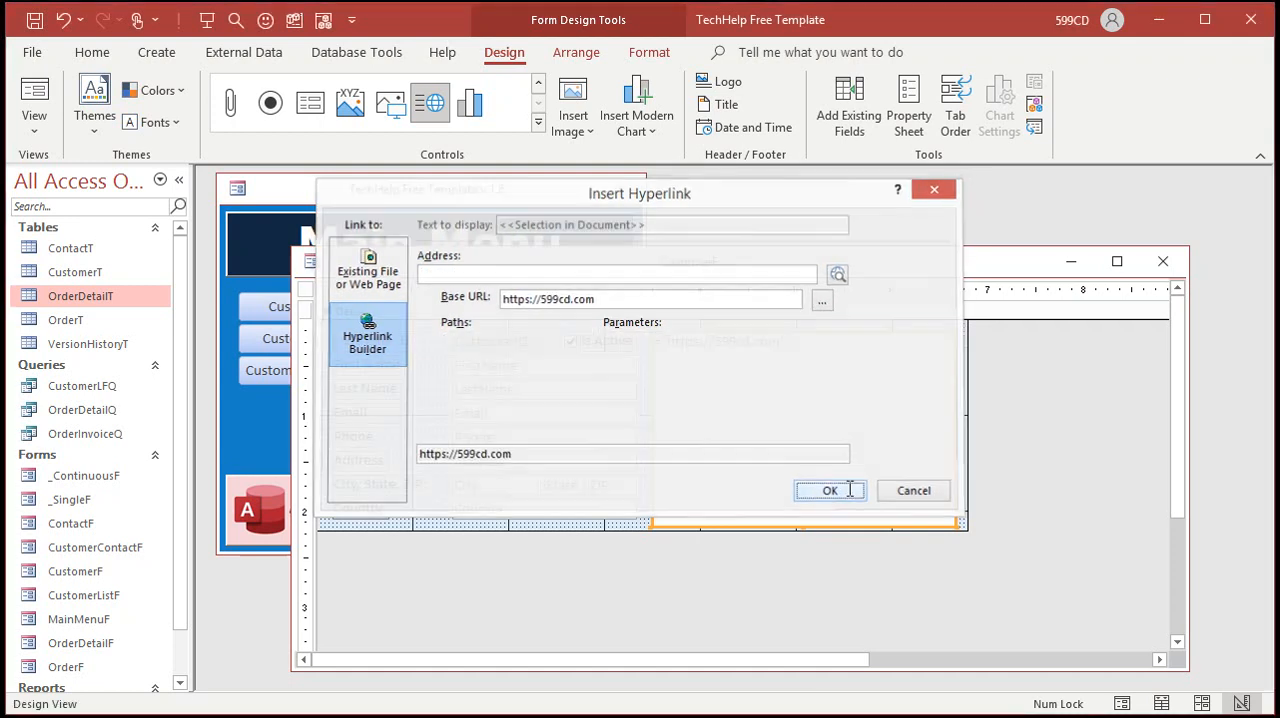
click(830, 490)
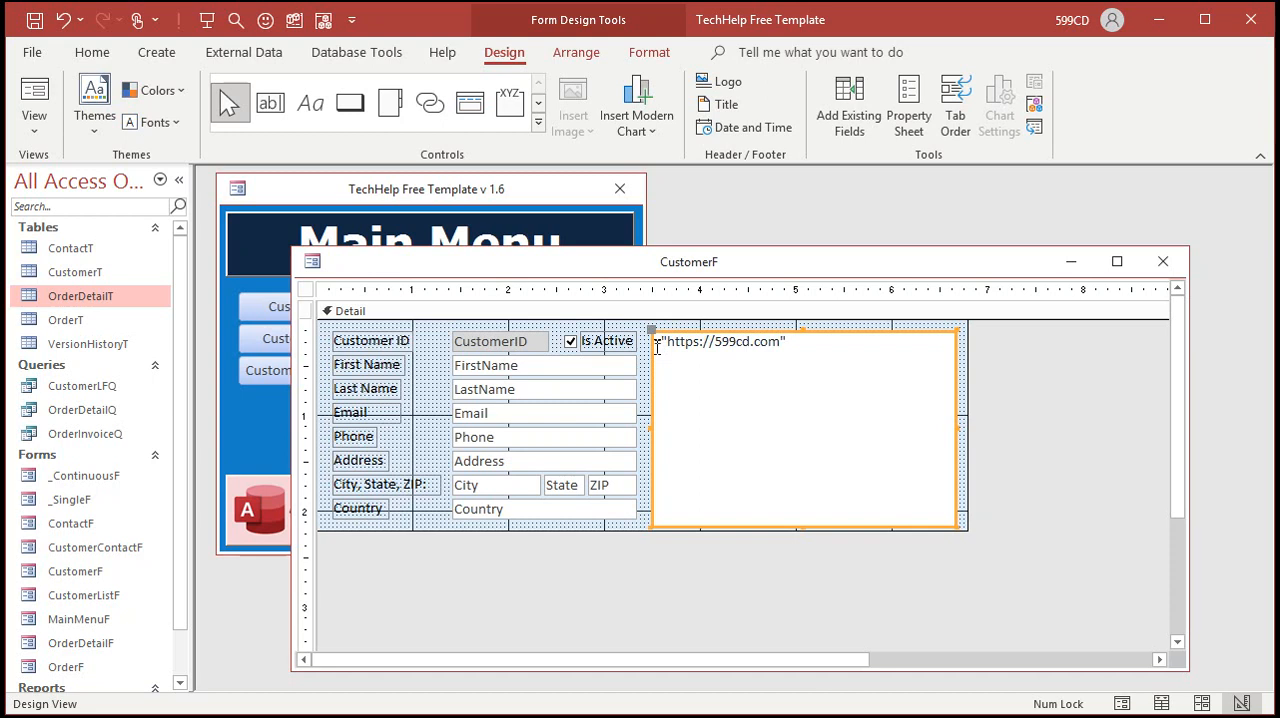
Step: Open the web browser control's properties and rename the control to WebB
drag(660, 341, 705, 341)
click(800, 341)
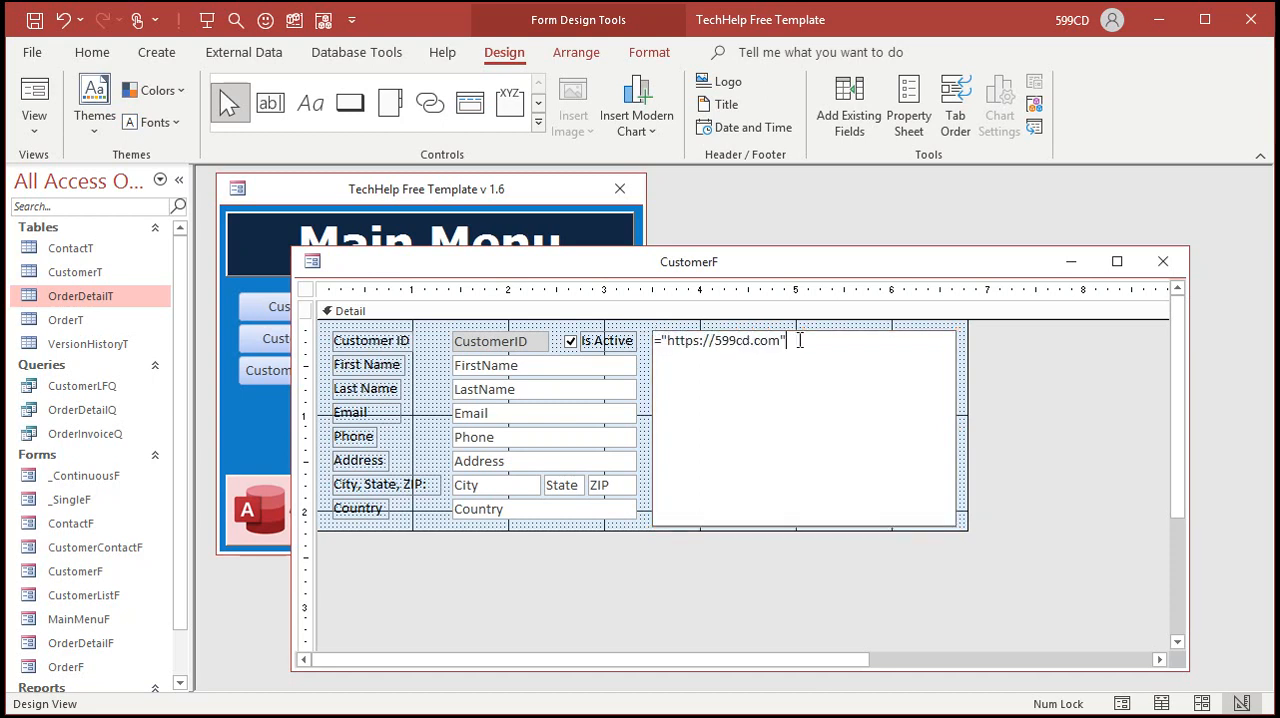
click(1006, 366)
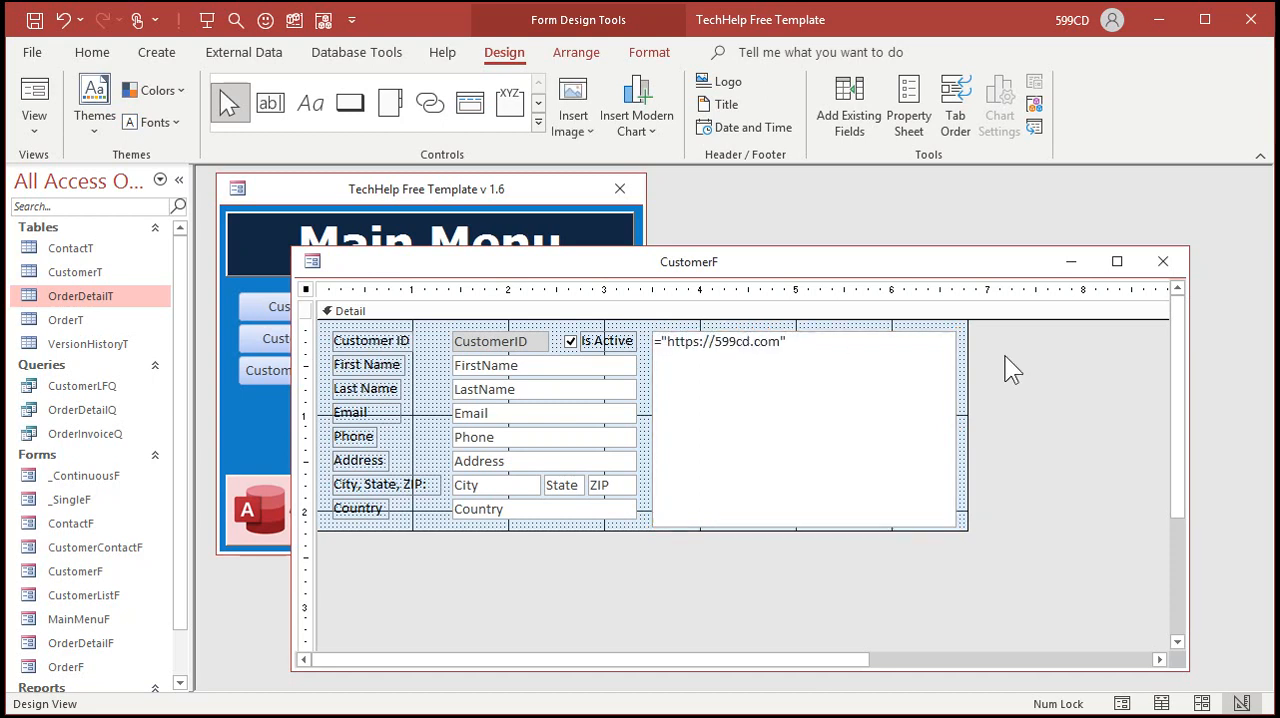
double_click(850, 346)
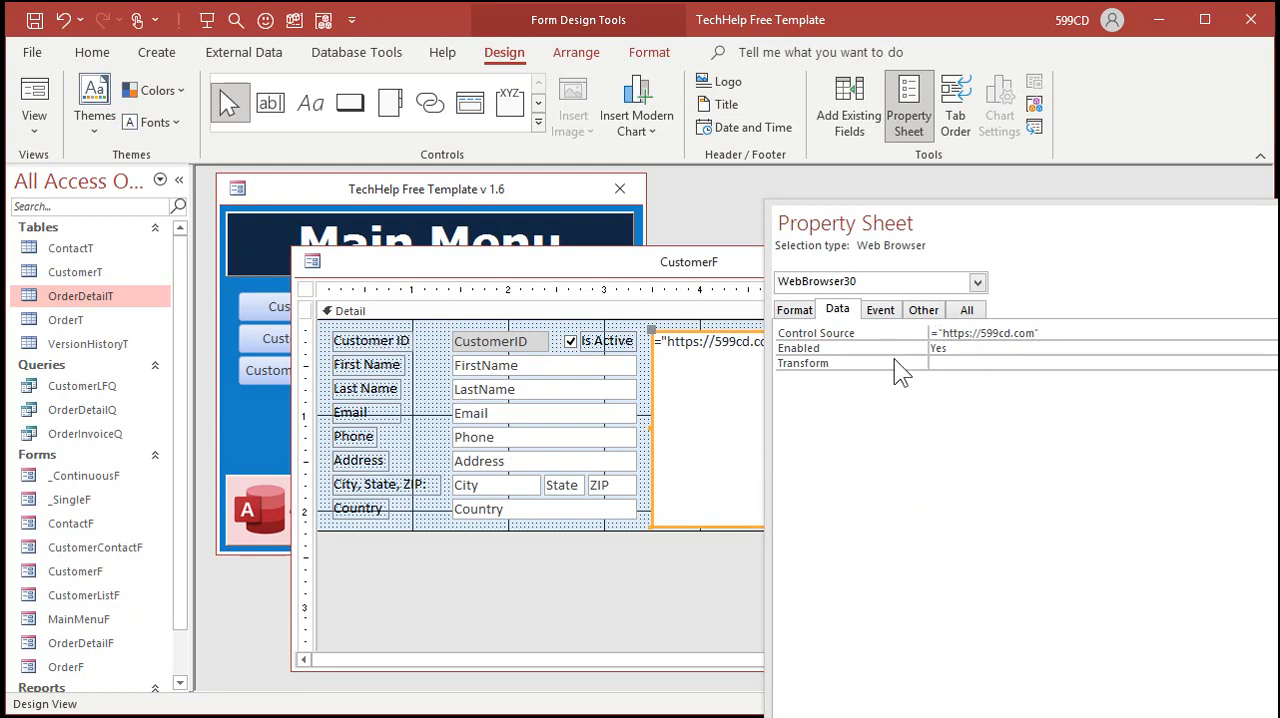
click(972, 312)
click(851, 330)
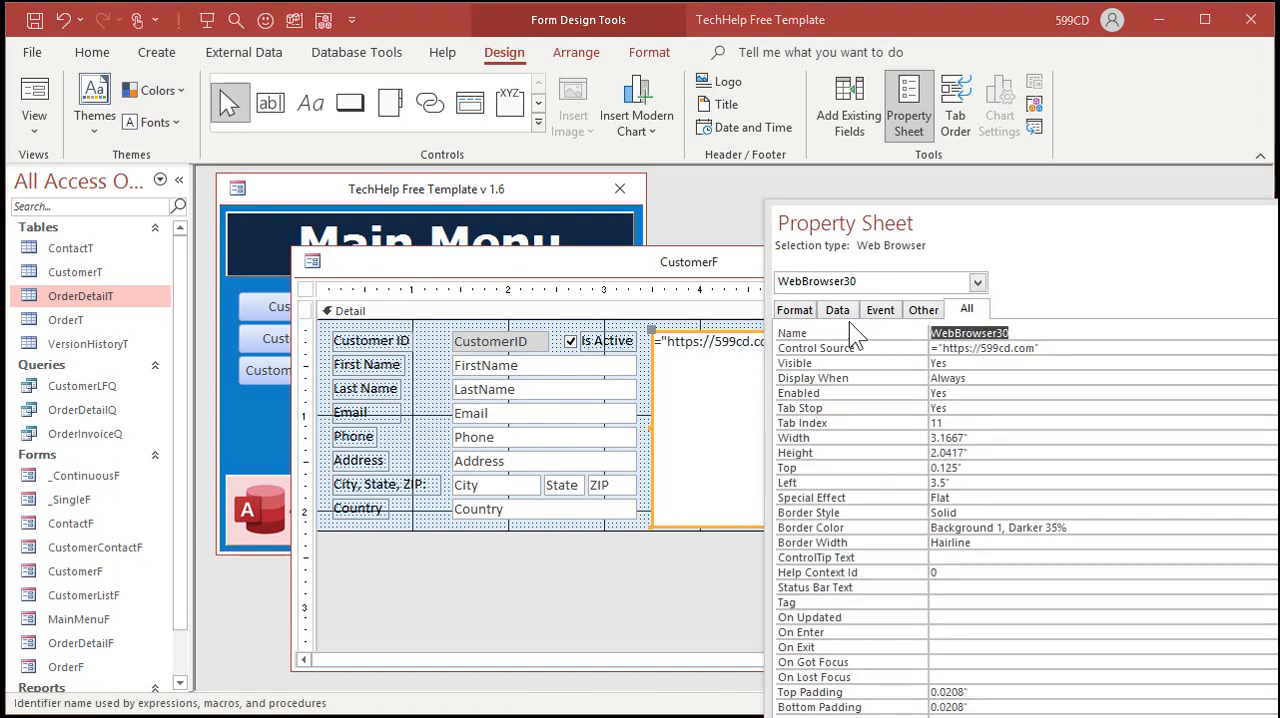
text(WebB)
key(Return)
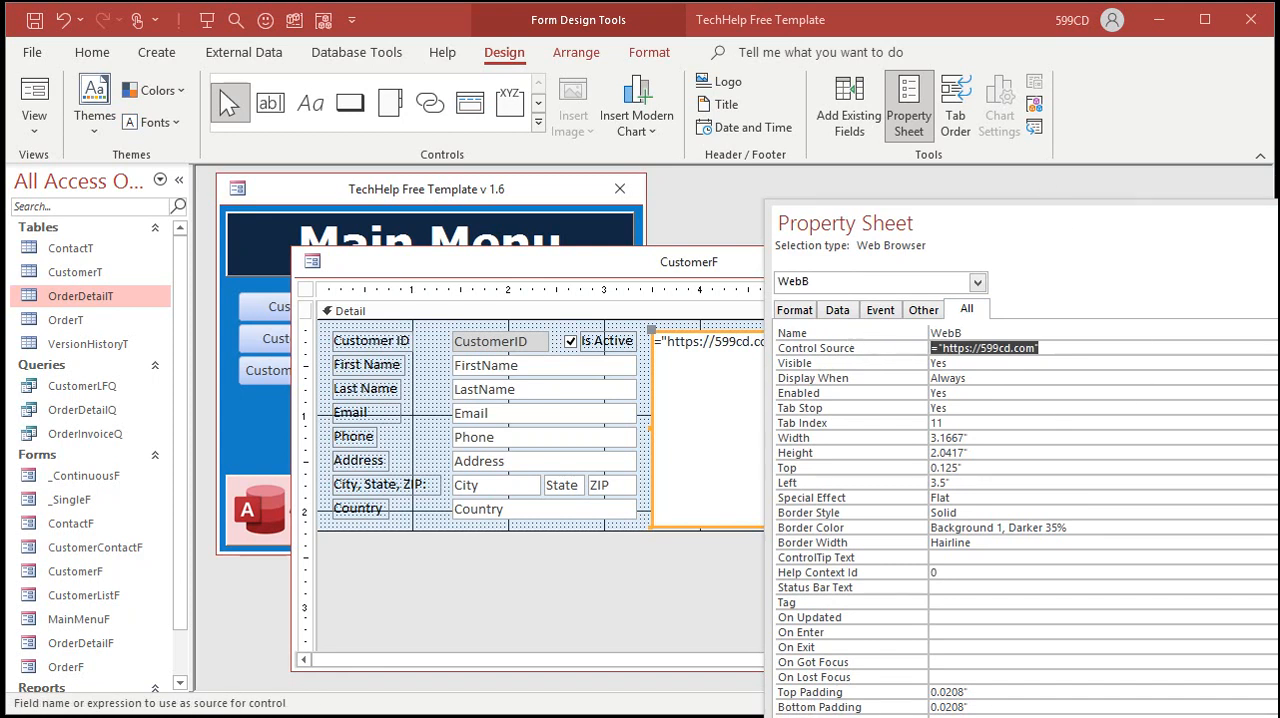
Step: Close and save the form design, then reopen the Customer Form to view the embedded web page
click(1238, 222)
click(1163, 261)
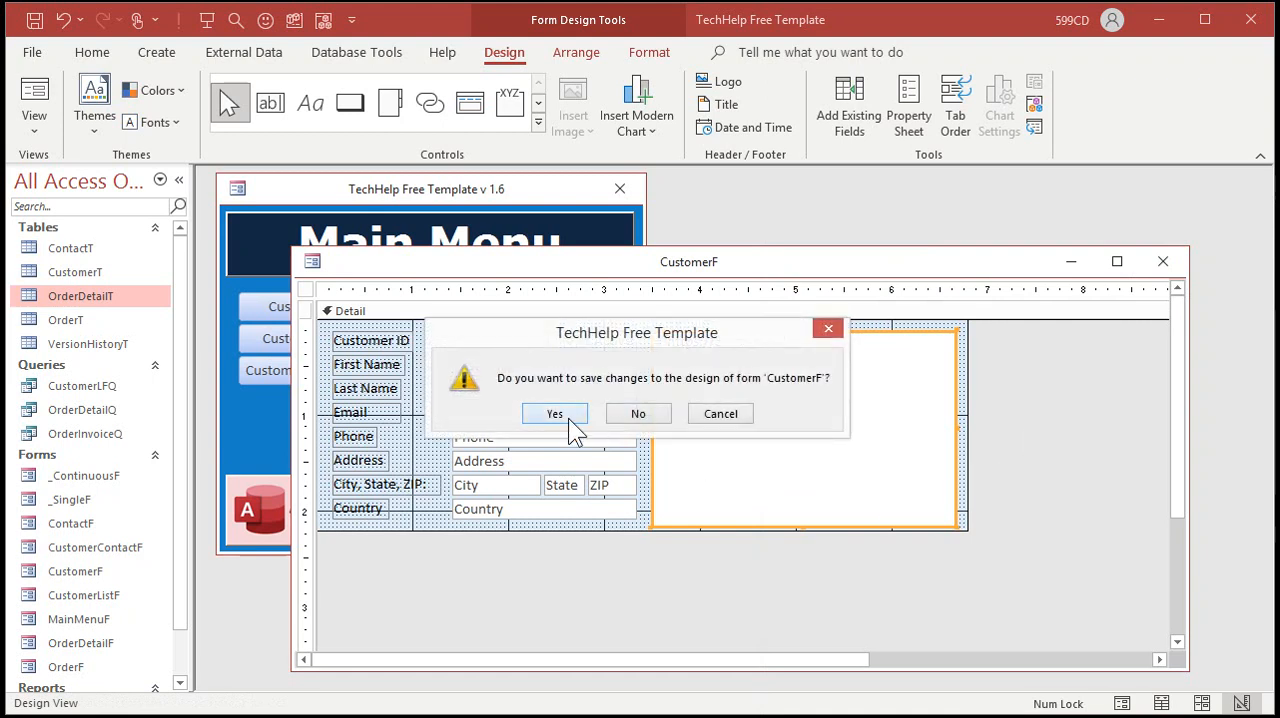
click(556, 414)
click(305, 339)
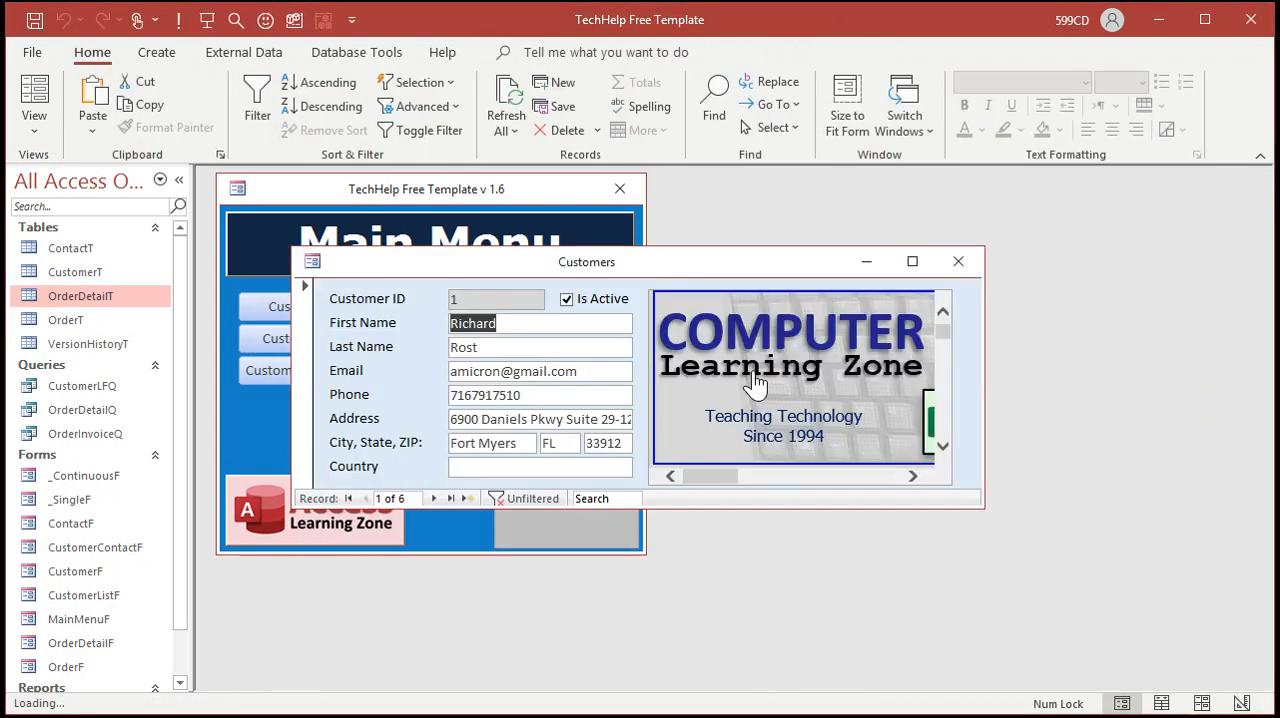
mouse_move(949, 329)
mouse_down()
mouse_move(947, 447)
mouse_move(958, 318)
mouse_up()
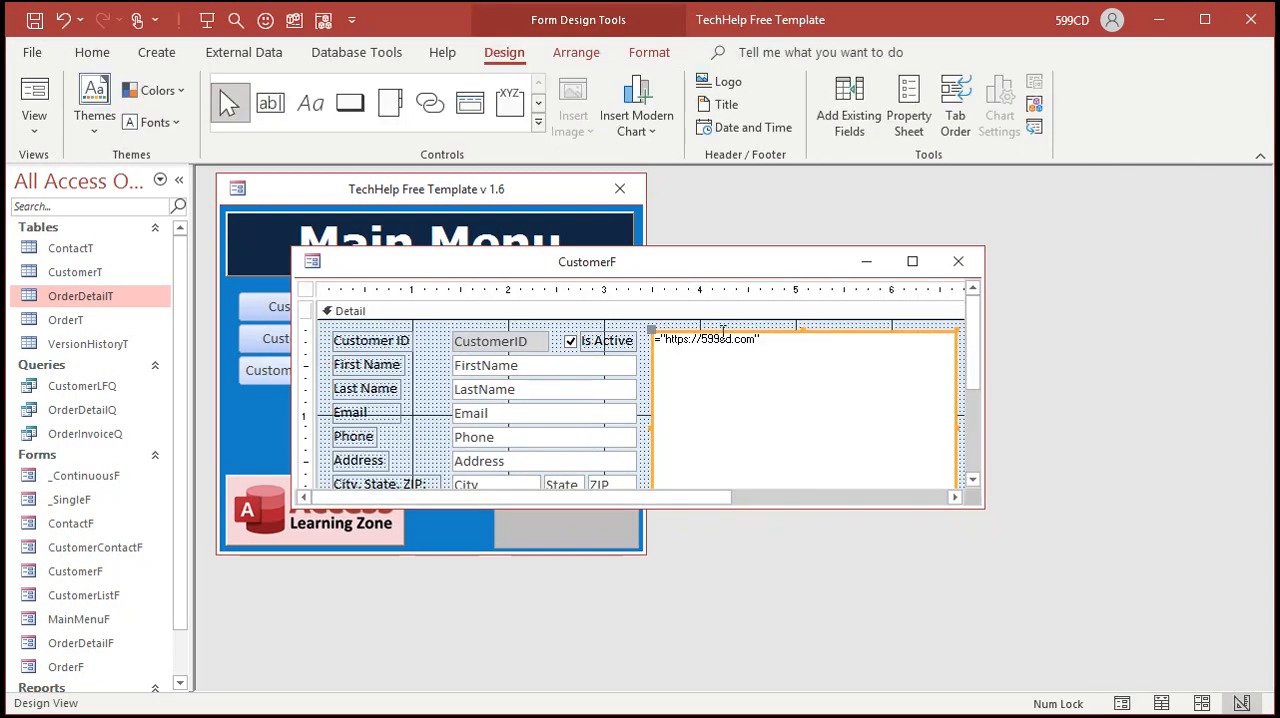
Step: Return the form to Design View and toggle the web browser's property sheet
double_click(716, 334)
click(817, 348)
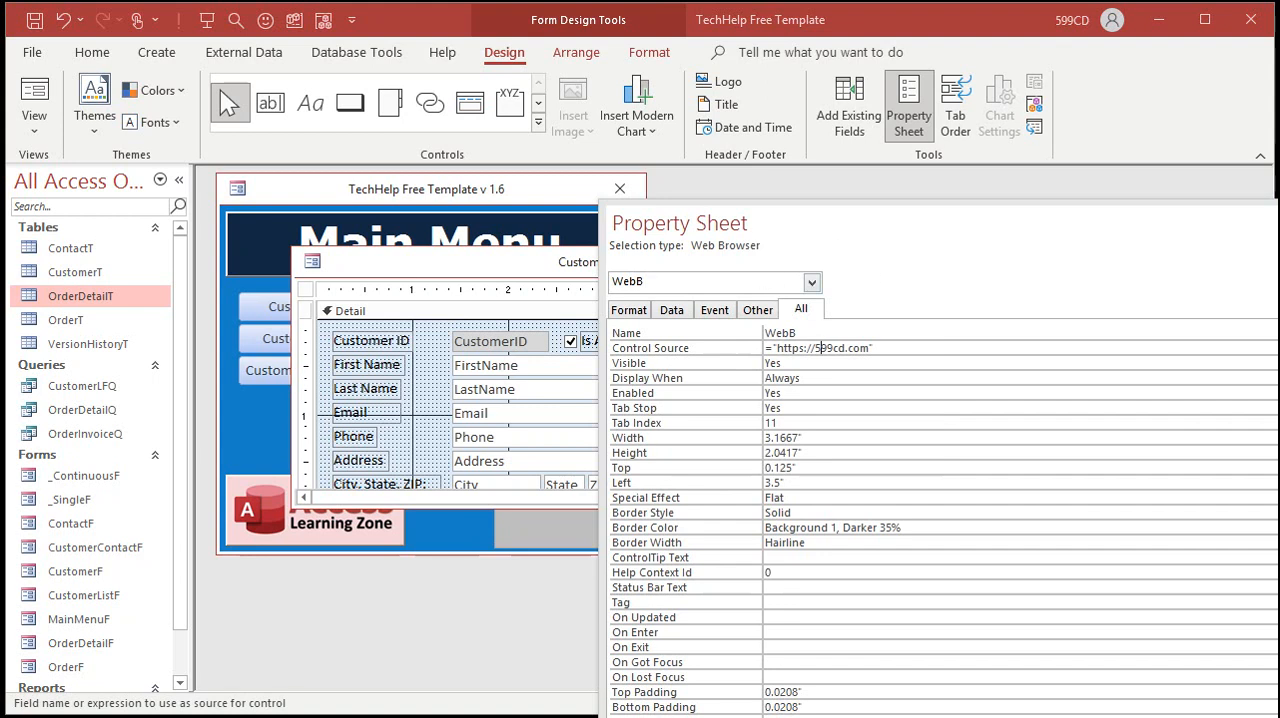
key(F4)
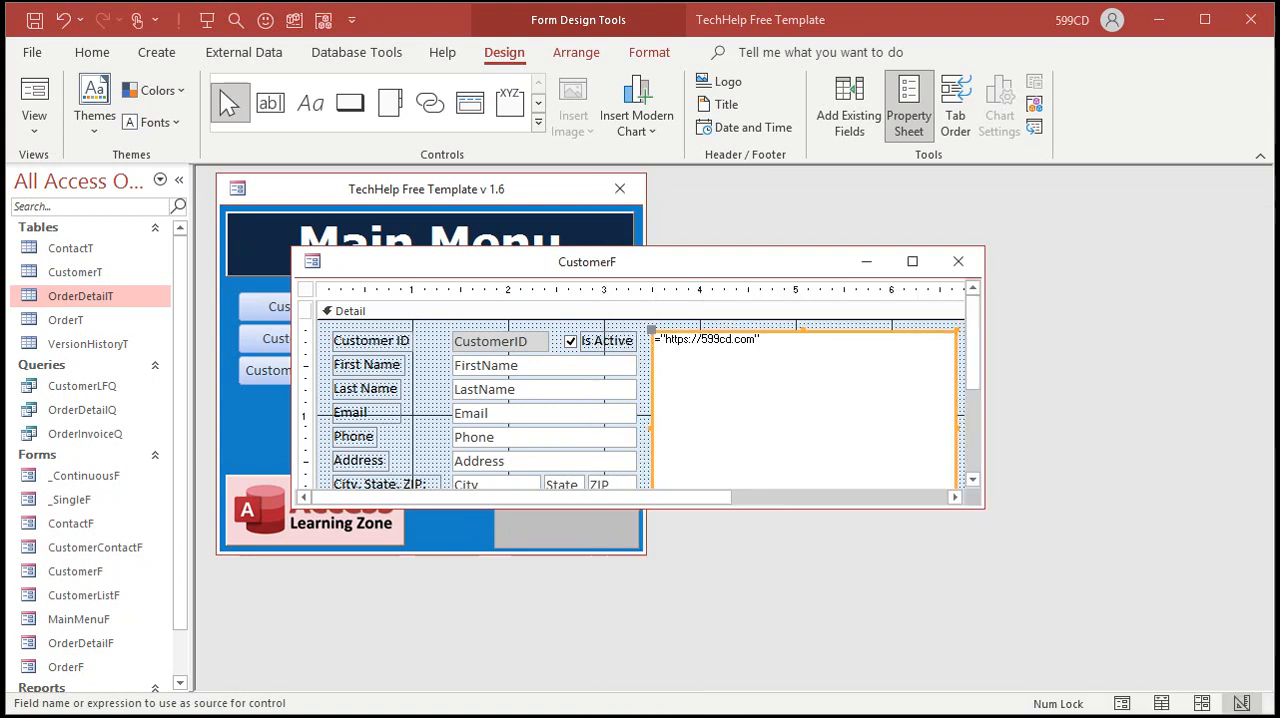
key(F4)
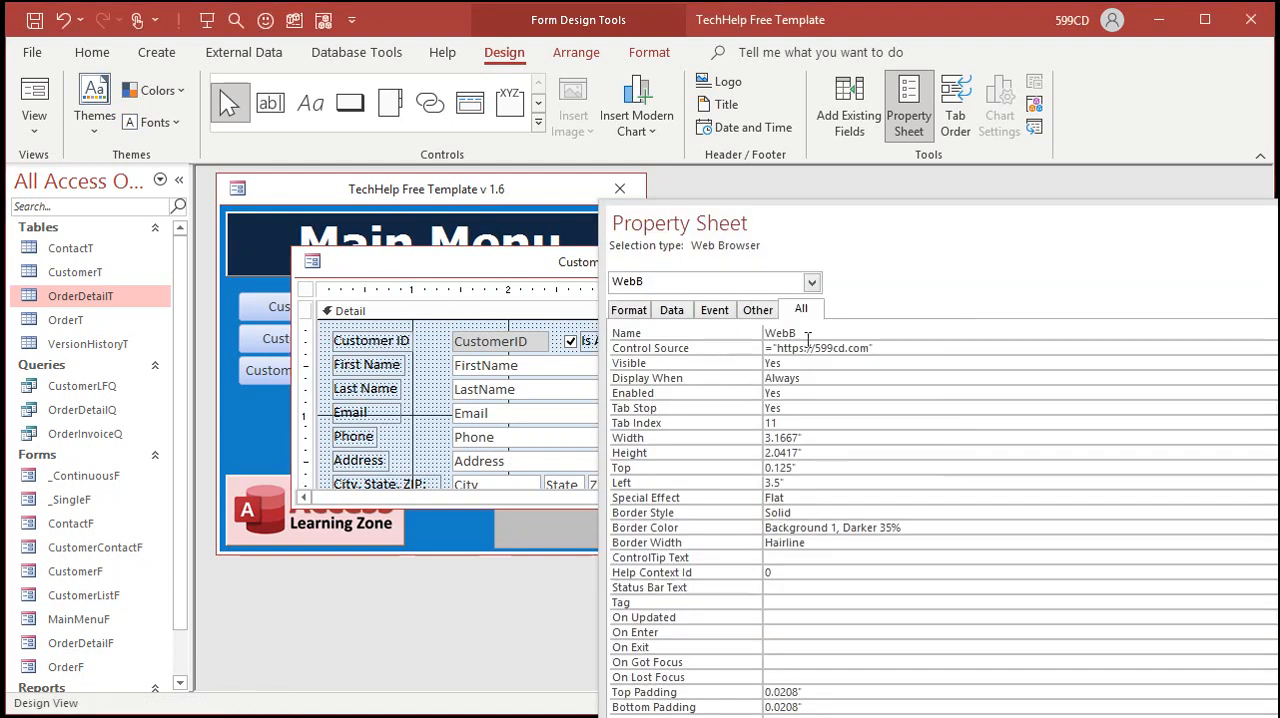
drag(874, 348, 777, 349)
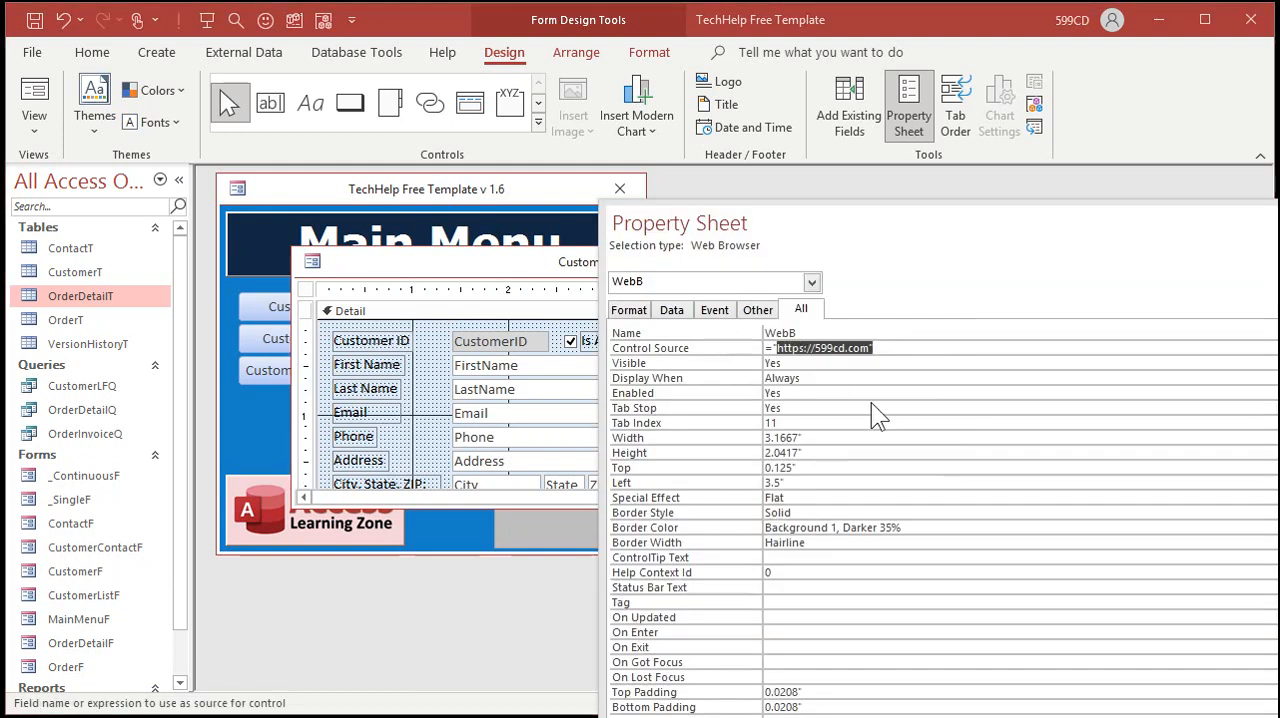
text(https://chart.googleapis.com/chart?chl=599cd.com&chs=200x200&cht=qr)
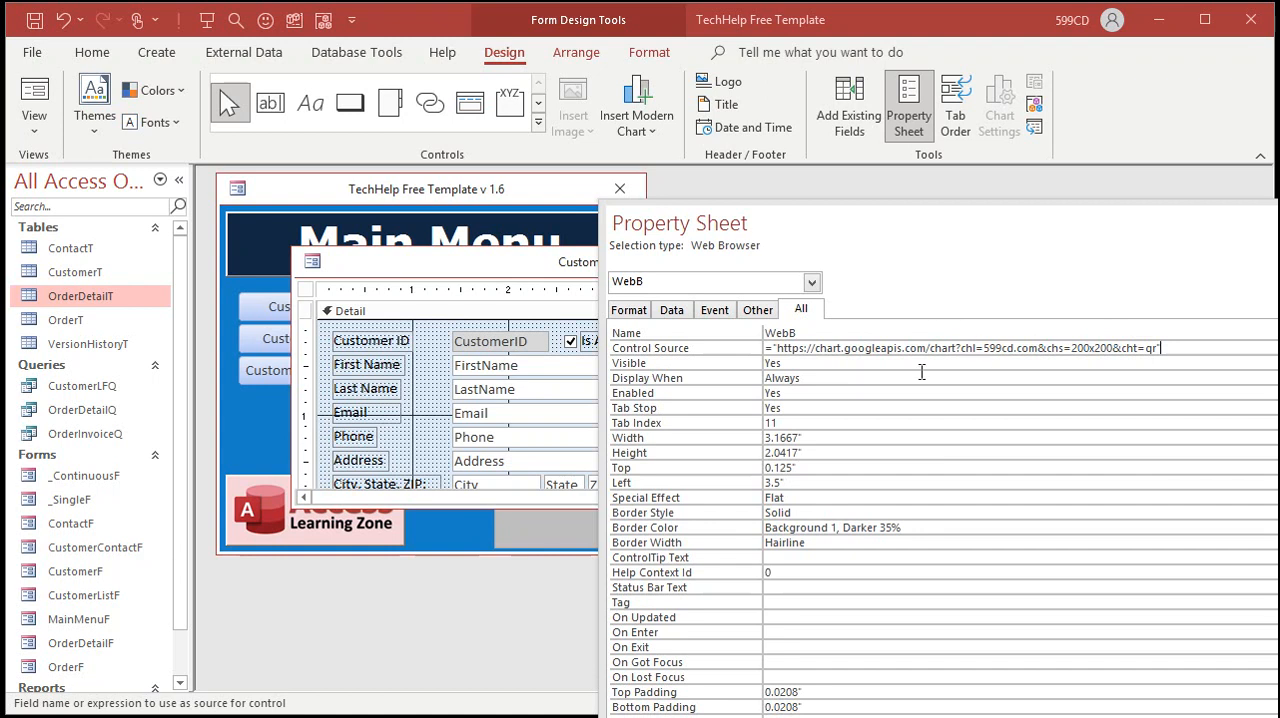
Step: In the Zoom box, replace 599cd.com in the URL with " & FirstName & " " & LastName & " and confirm
key(shift+F2)
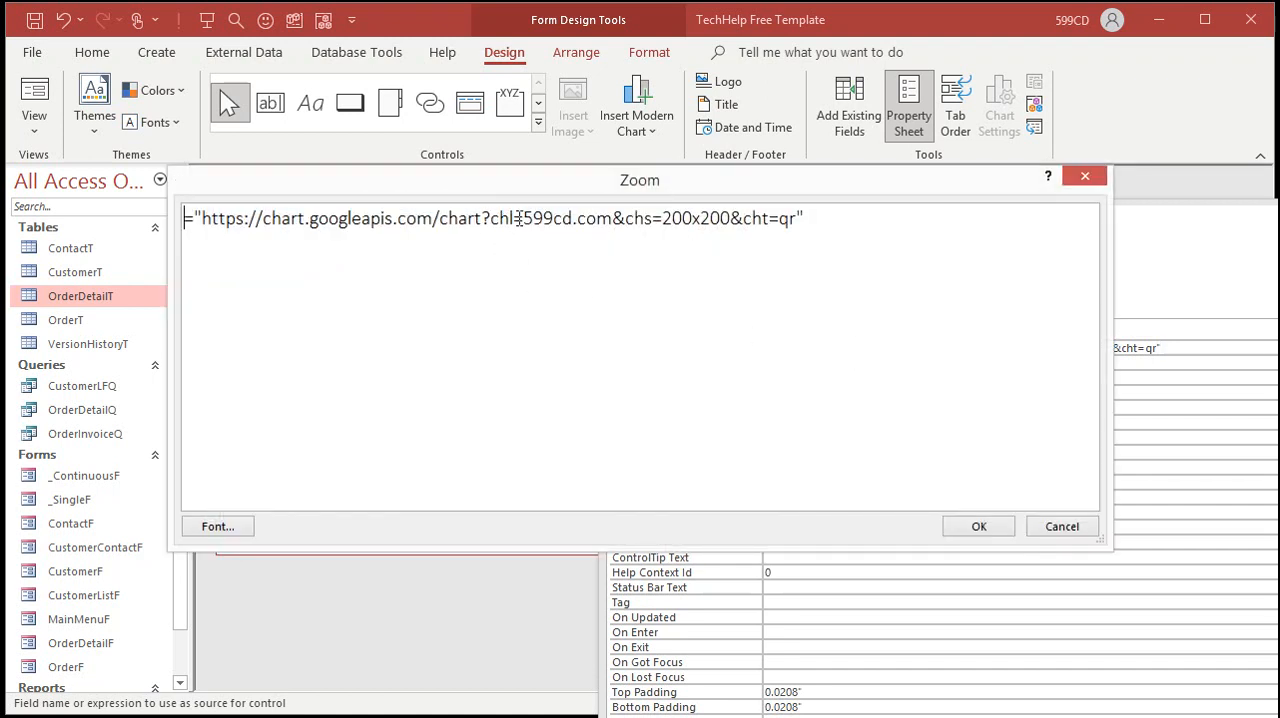
drag(522, 222, 612, 226)
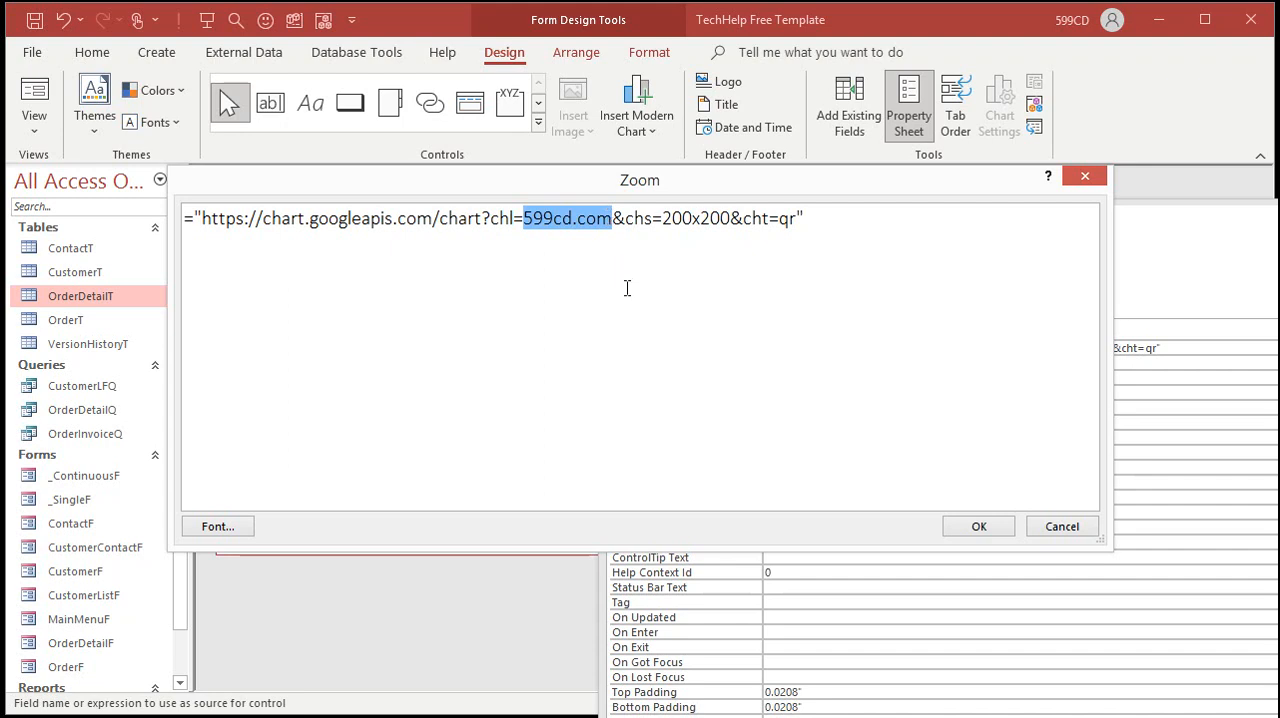
text(")
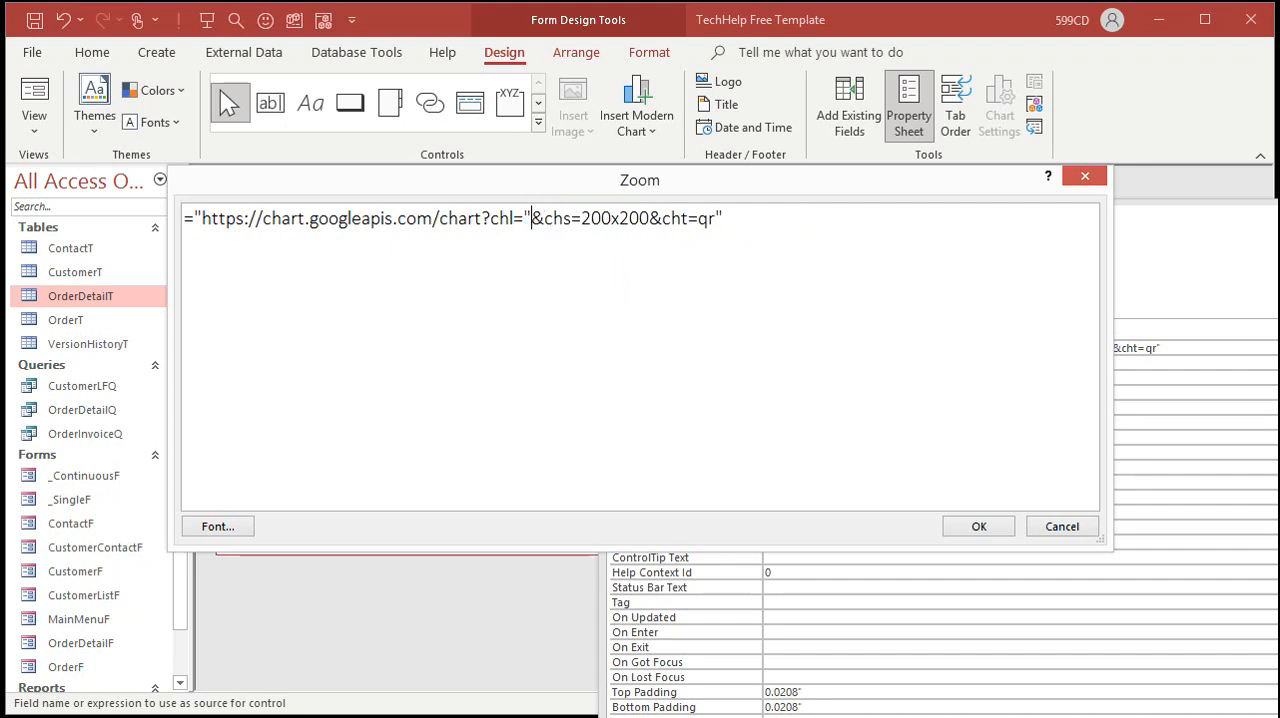
text( & FirstN)
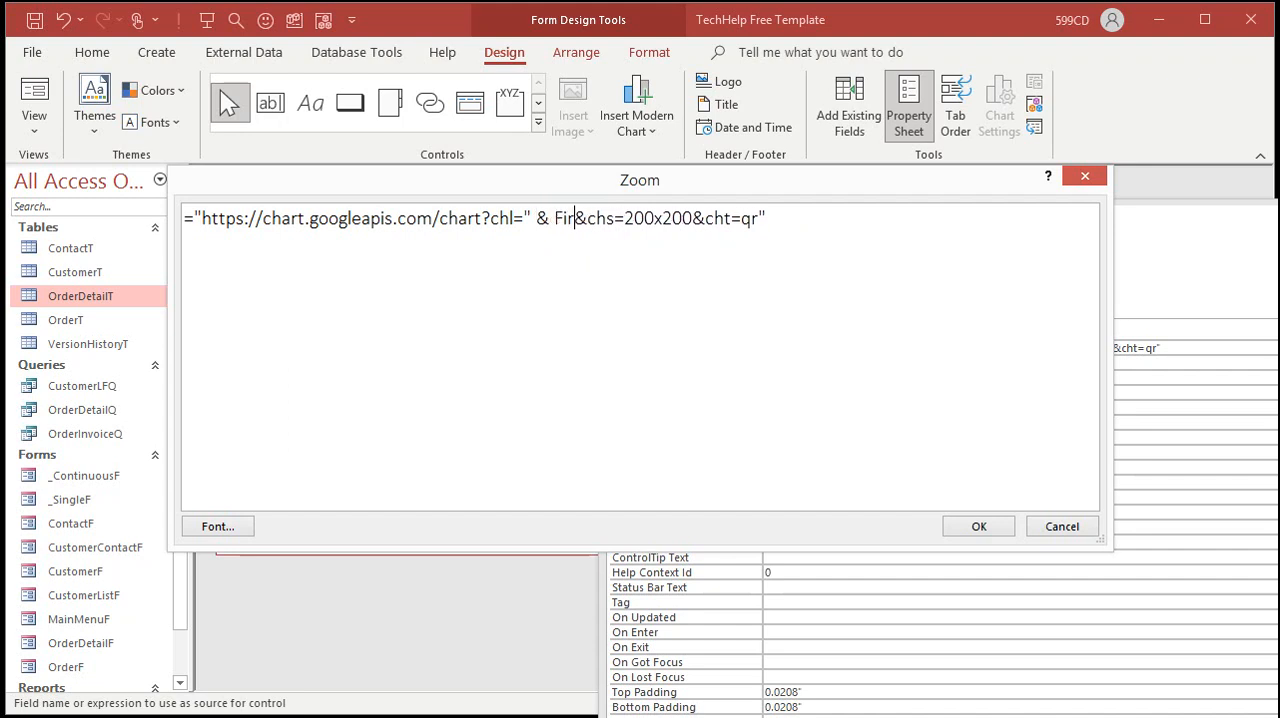
text(ame & " )
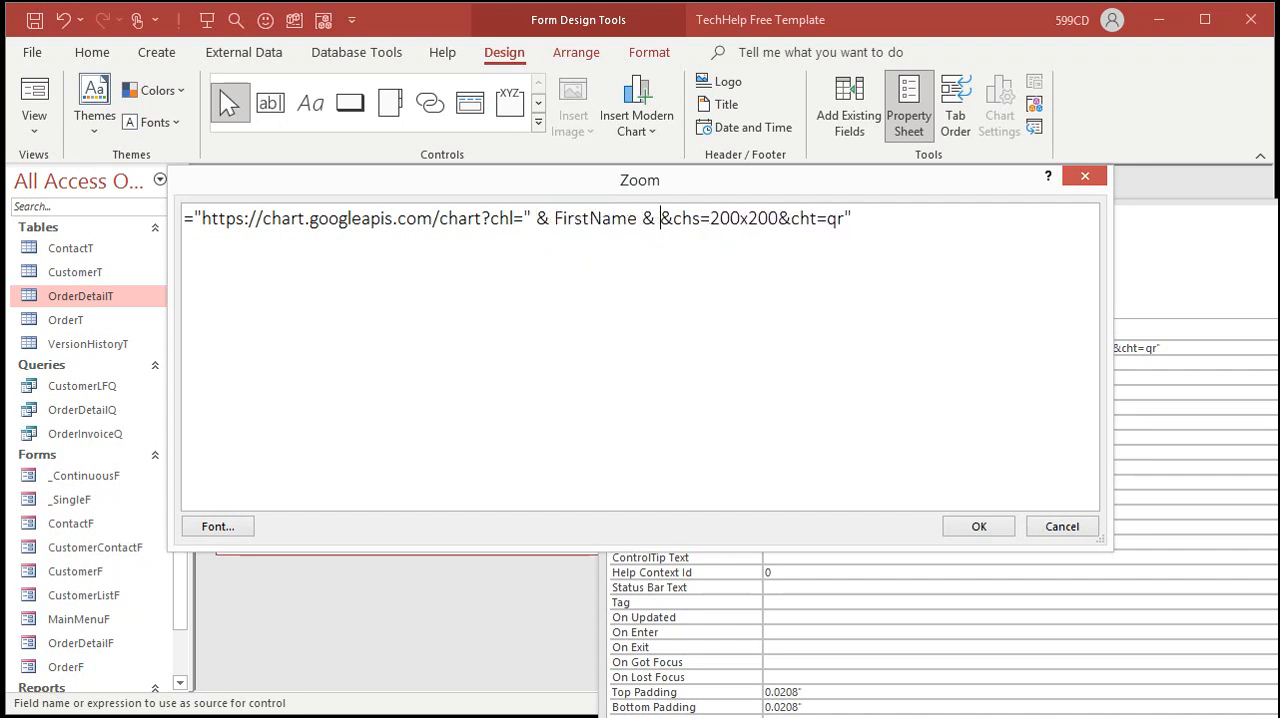
text(" & )
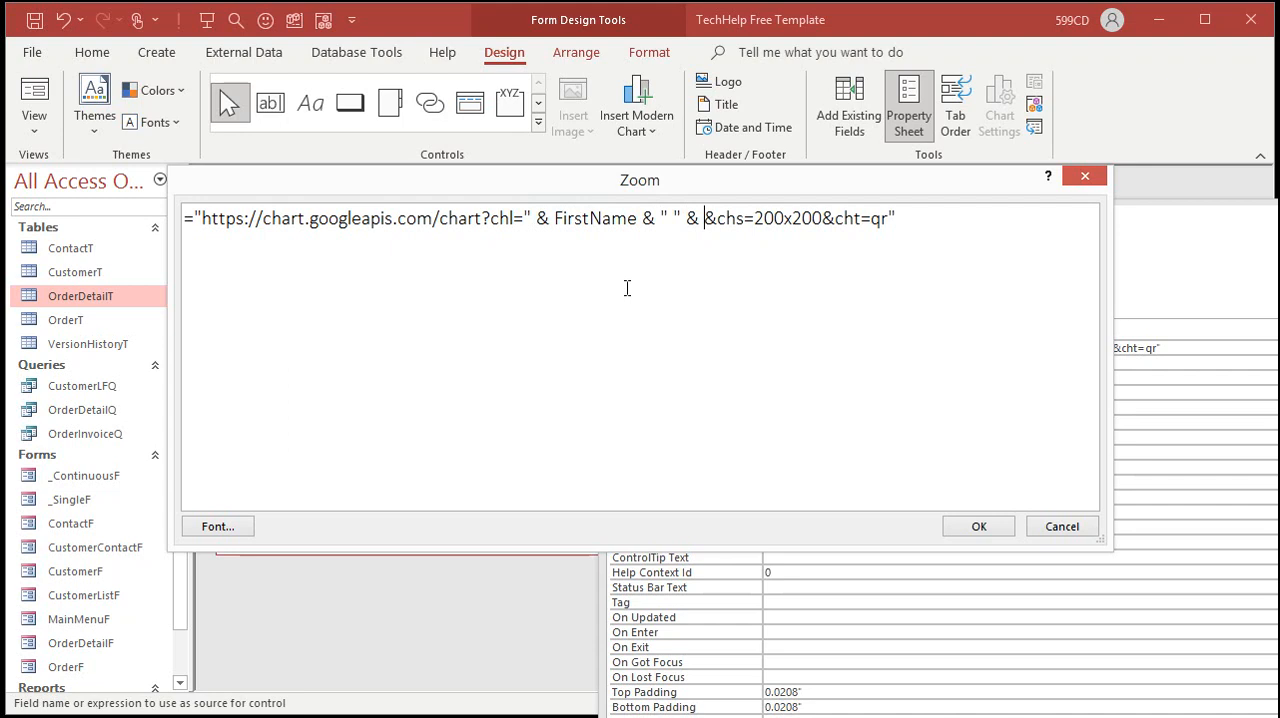
text(LastName & ")
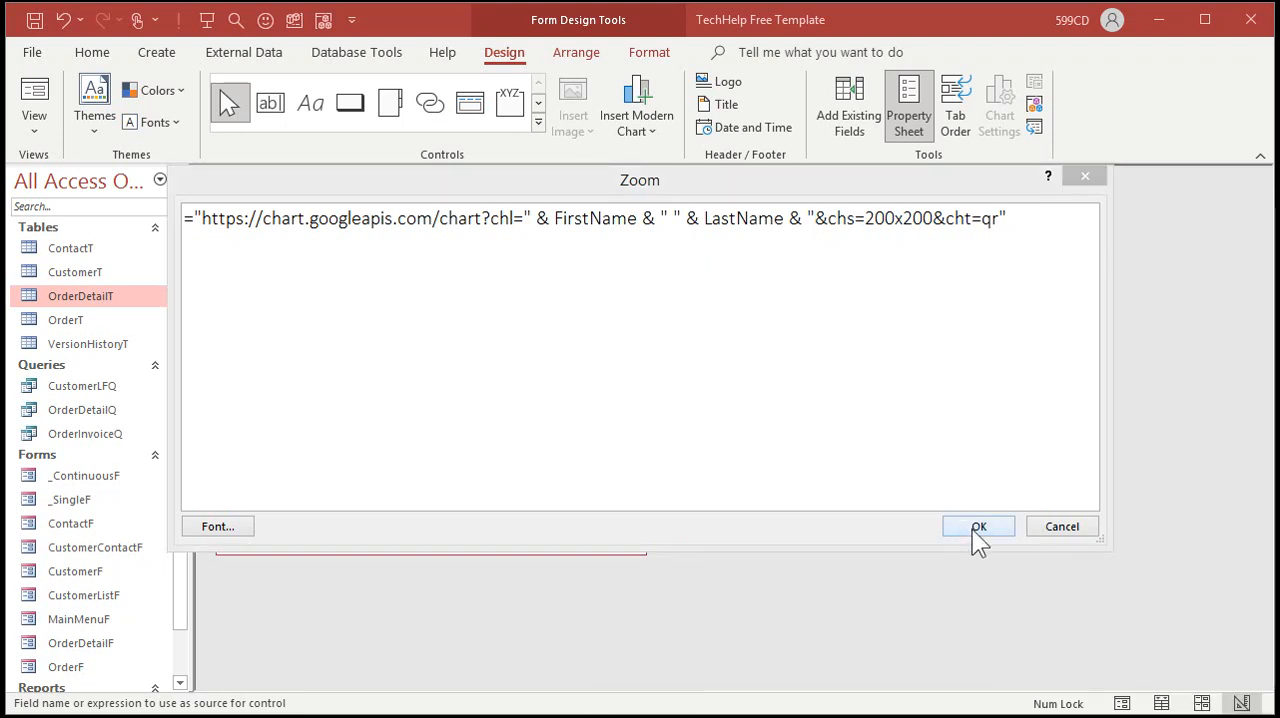
click(977, 527)
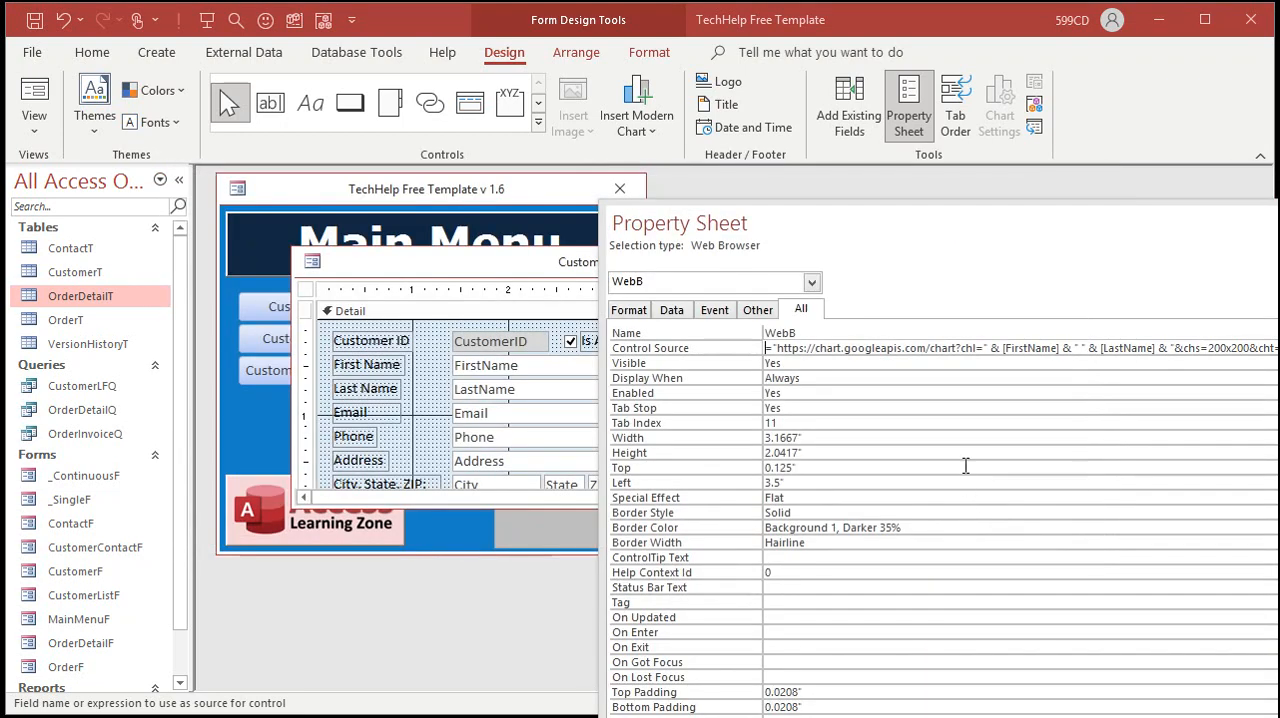
Step: Save and close the form design, then reopen the Customer Form to view the QR code
click(941, 366)
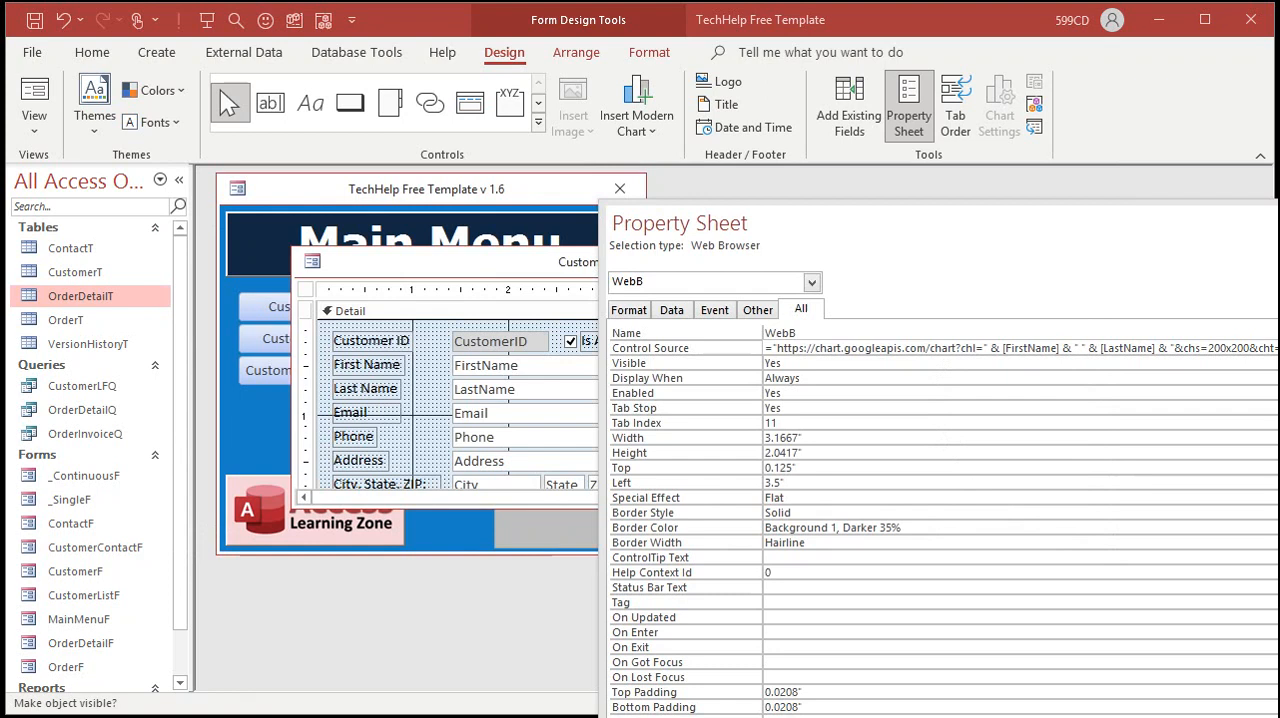
key(F4)
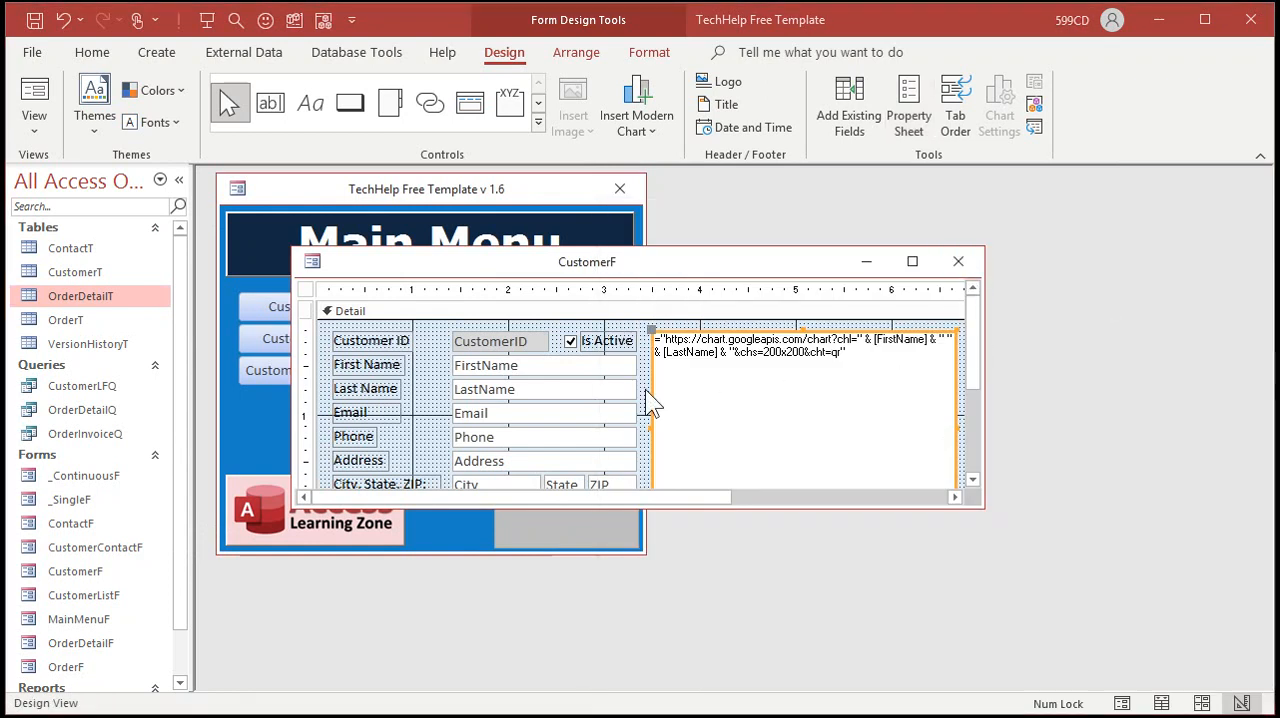
click(563, 413)
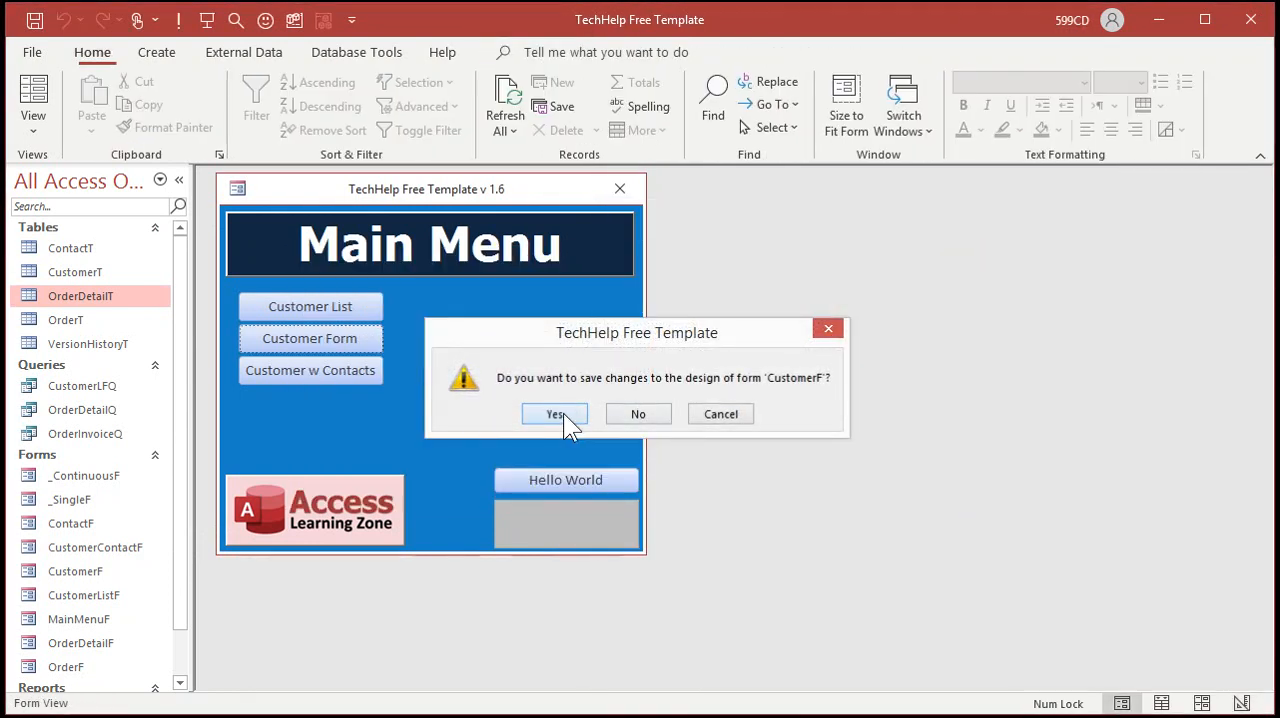
click(288, 340)
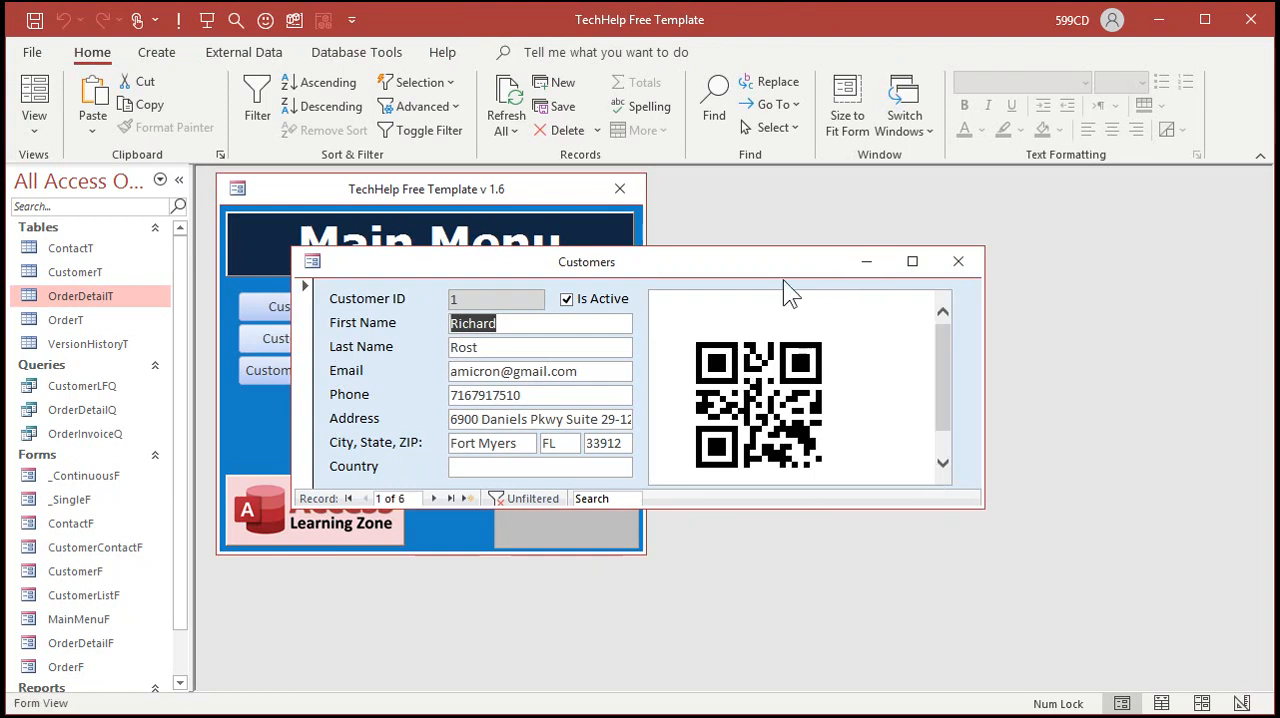
Step: In Design View, shrink the web browser control and the form width to fit the QR code, then reopen the Customer Form
right_click(963, 376)
click(1033, 443)
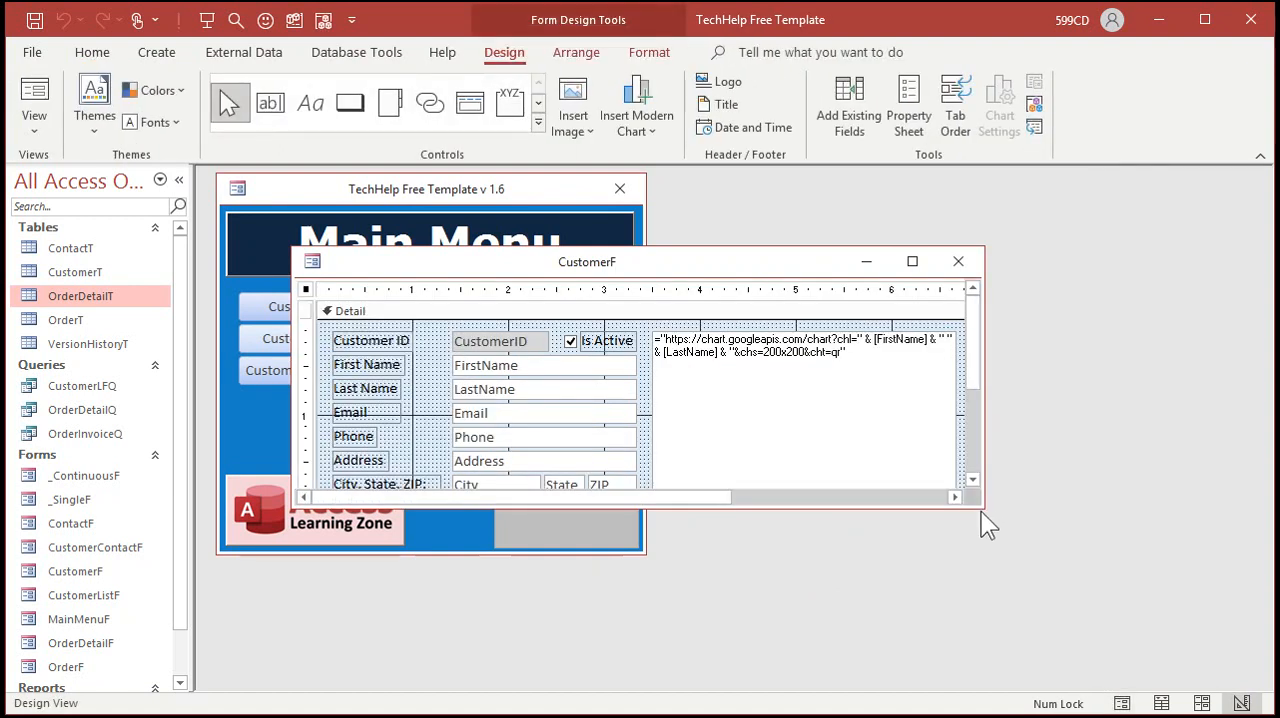
drag(978, 505, 992, 659)
click(929, 502)
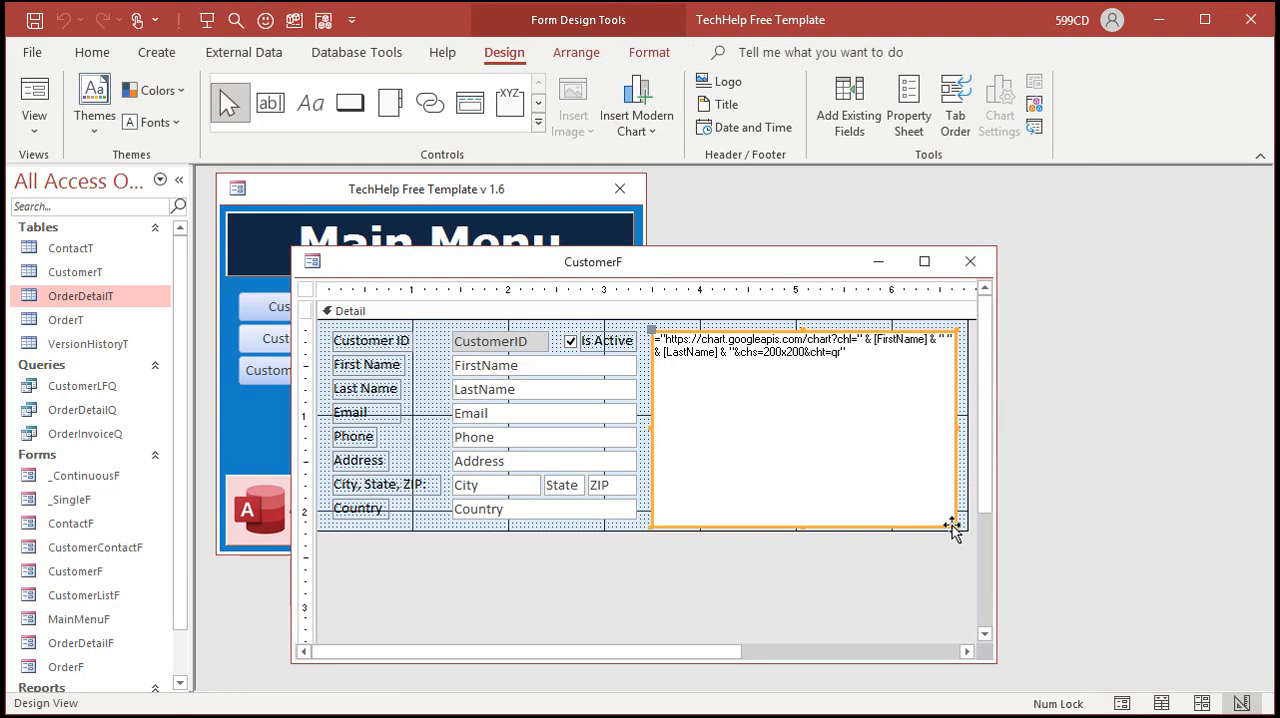
drag(955, 526, 903, 553)
drag(964, 452, 872, 474)
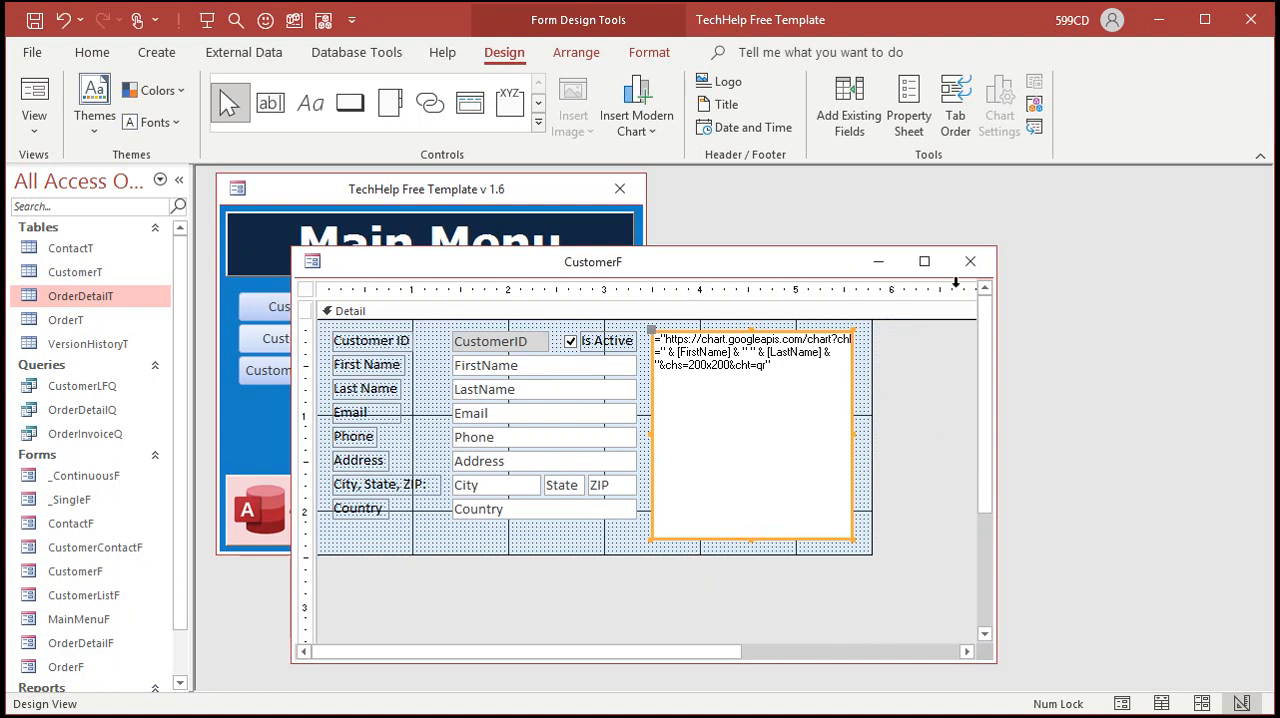
click(968, 262)
click(338, 336)
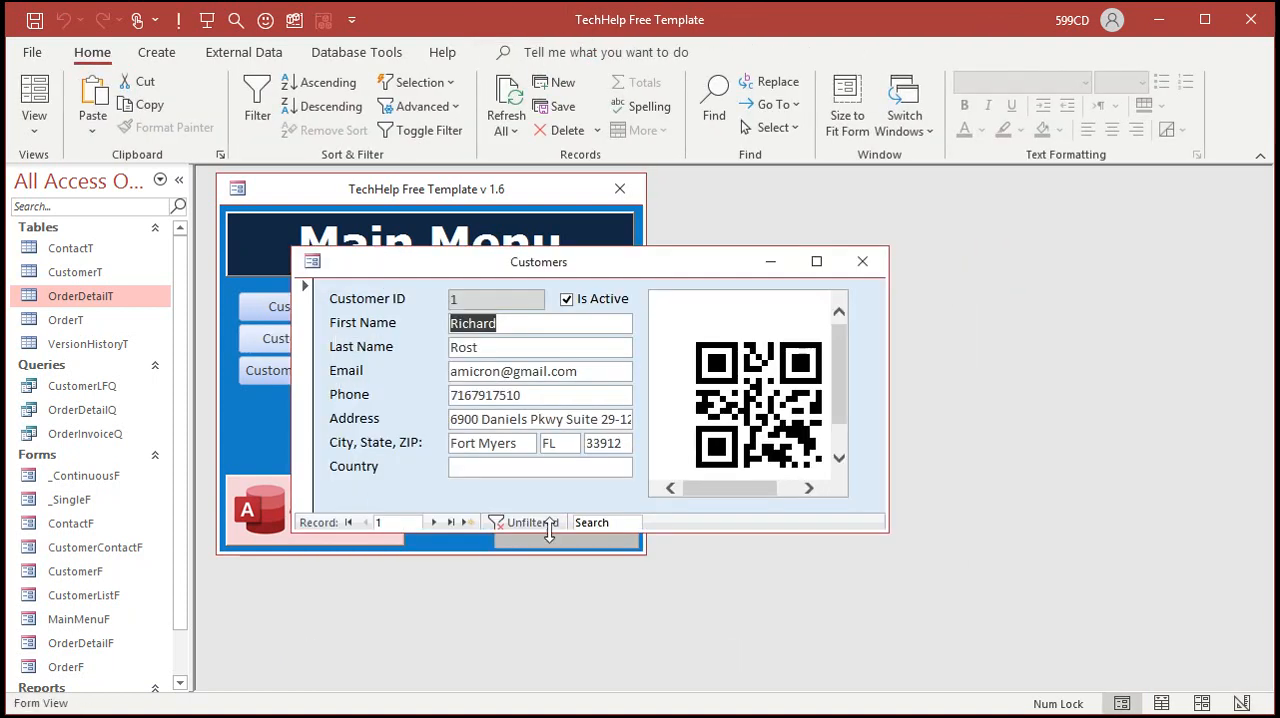
Step: Return to Design View and set the web browser control's Scroll Bars Visible property to No
right_click(848, 362)
click(905, 431)
double_click(740, 332)
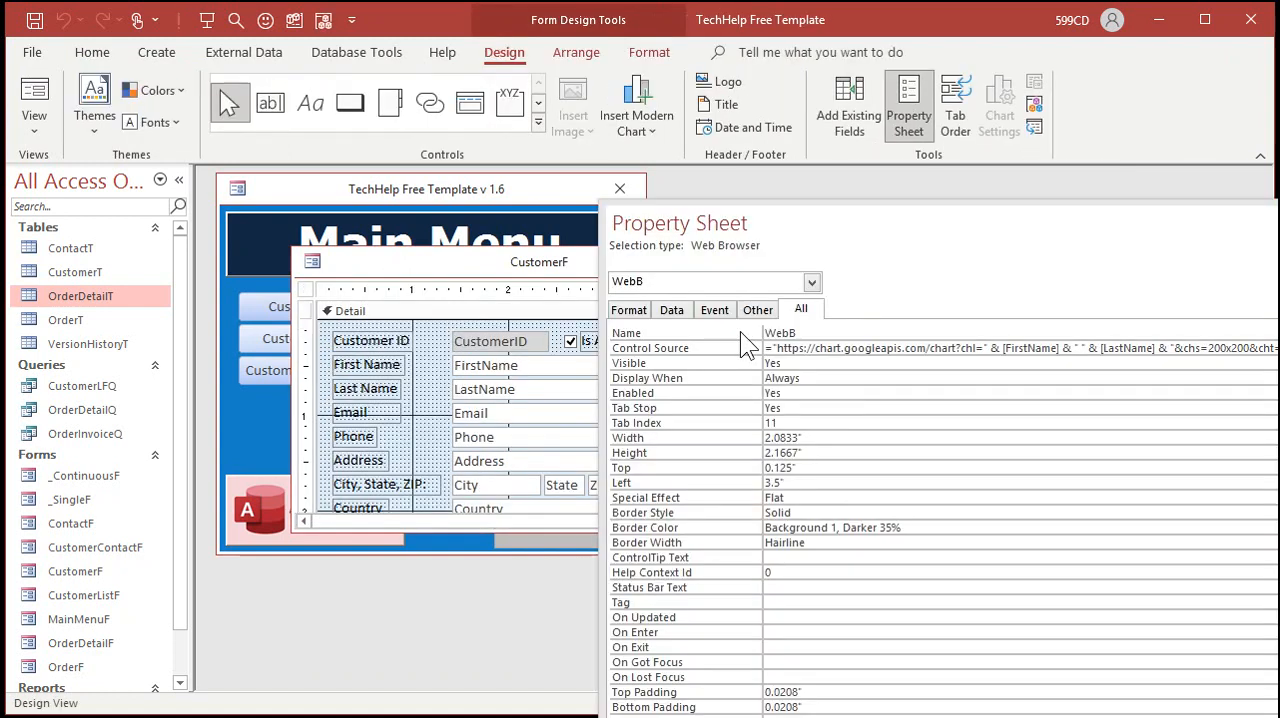
click(630, 312)
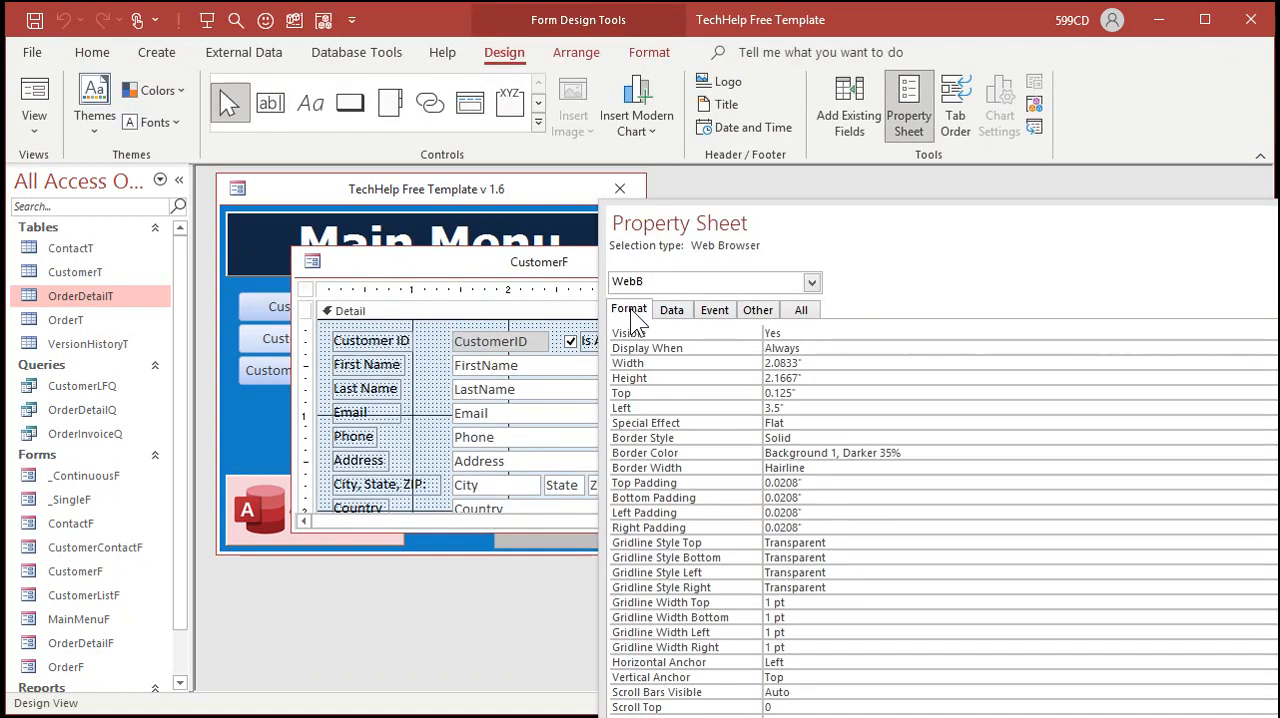
double_click(828, 692)
double_click(828, 692)
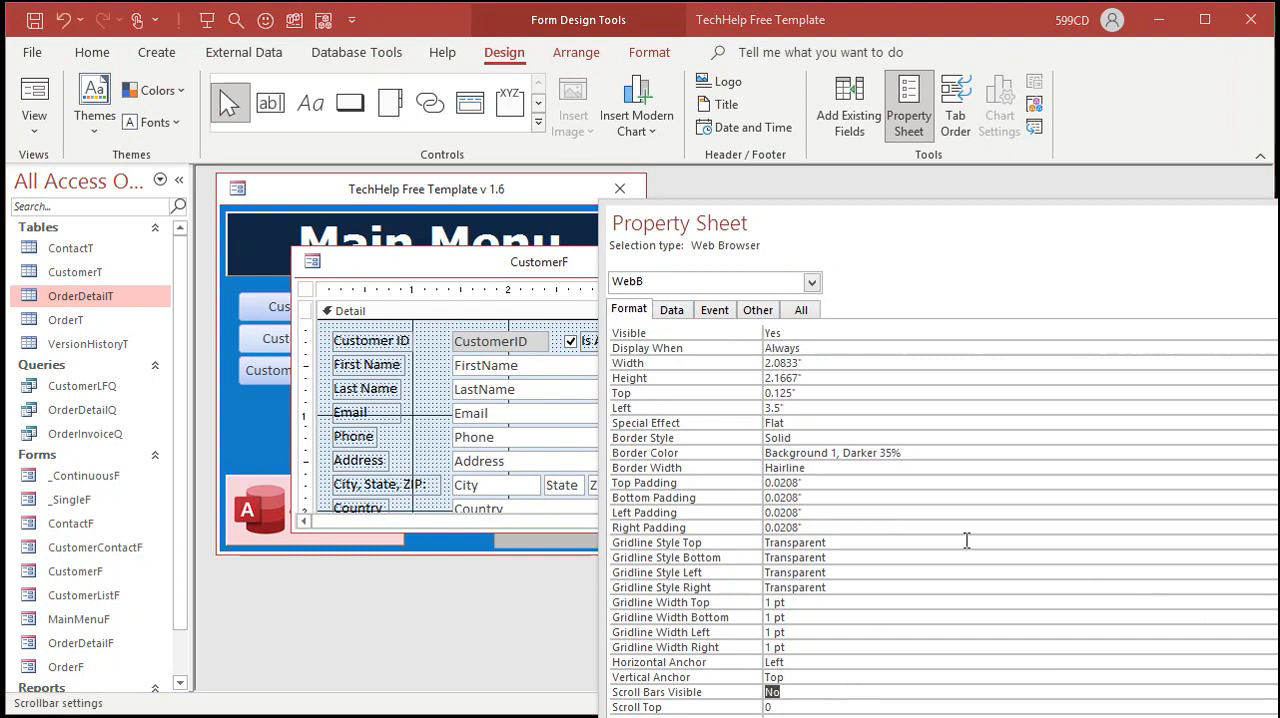
key(F4)
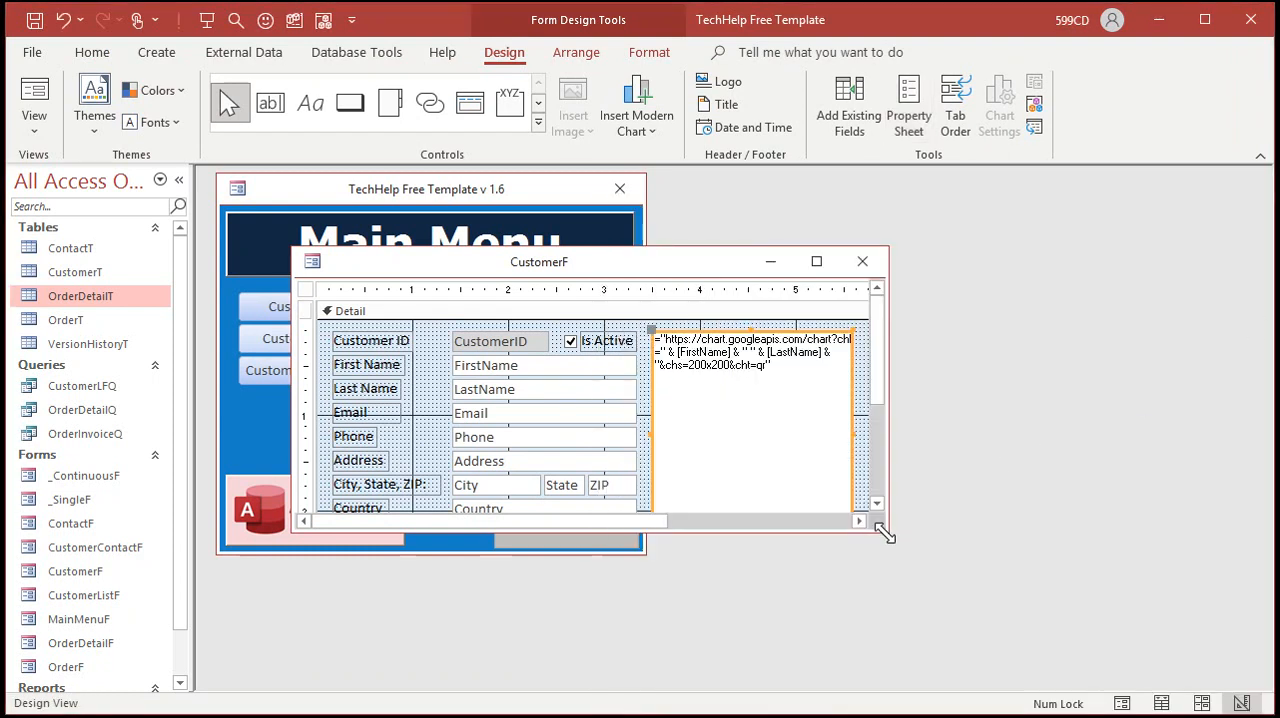
Step: Set the web browser control's top, bottom, left and right padding to 0, then close and reopen the Customer Form
drag(883, 535, 1003, 628)
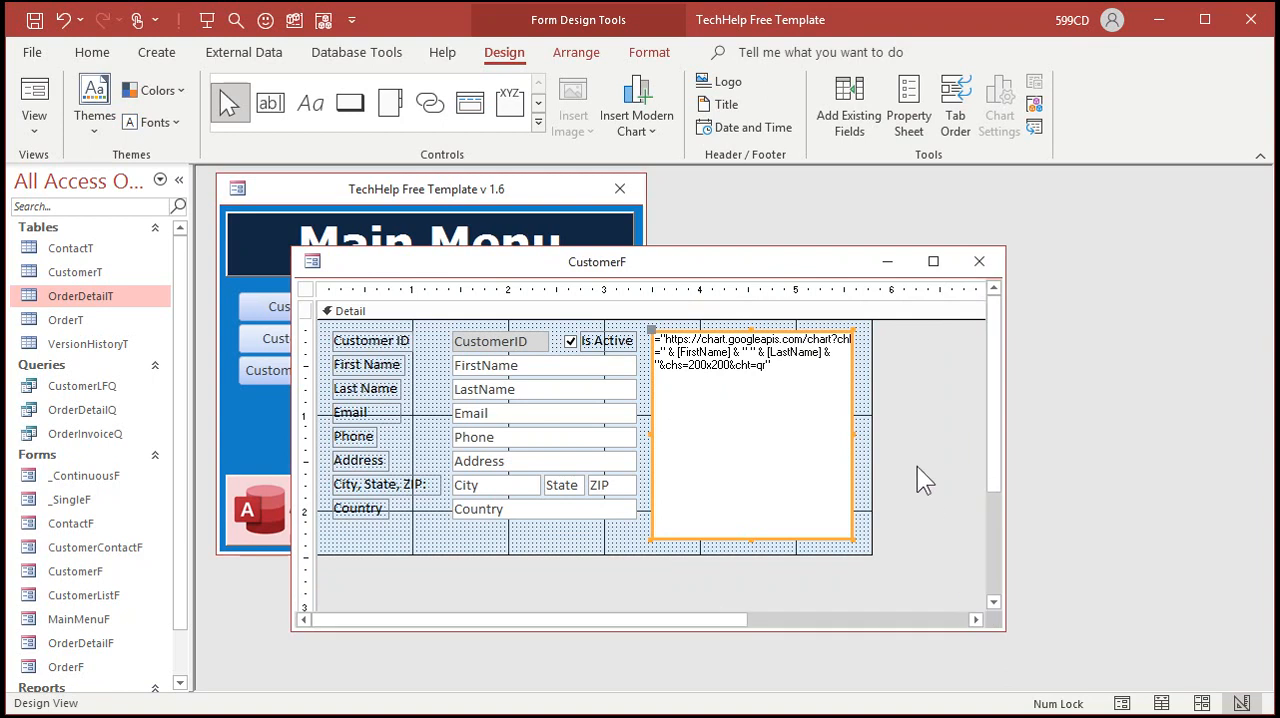
key(F4)
click(708, 483)
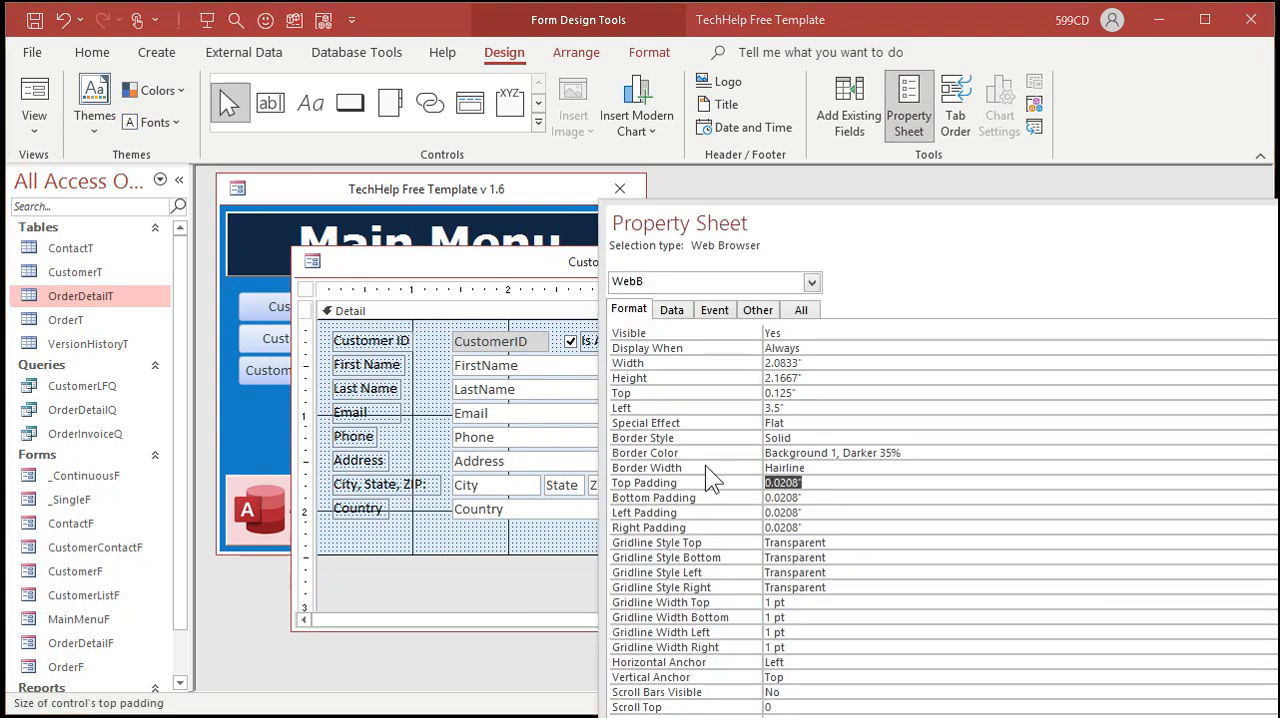
text(0)
key(Return)
text(0)
key(Return)
text(0)
key(Return)
text(0)
key(Return)
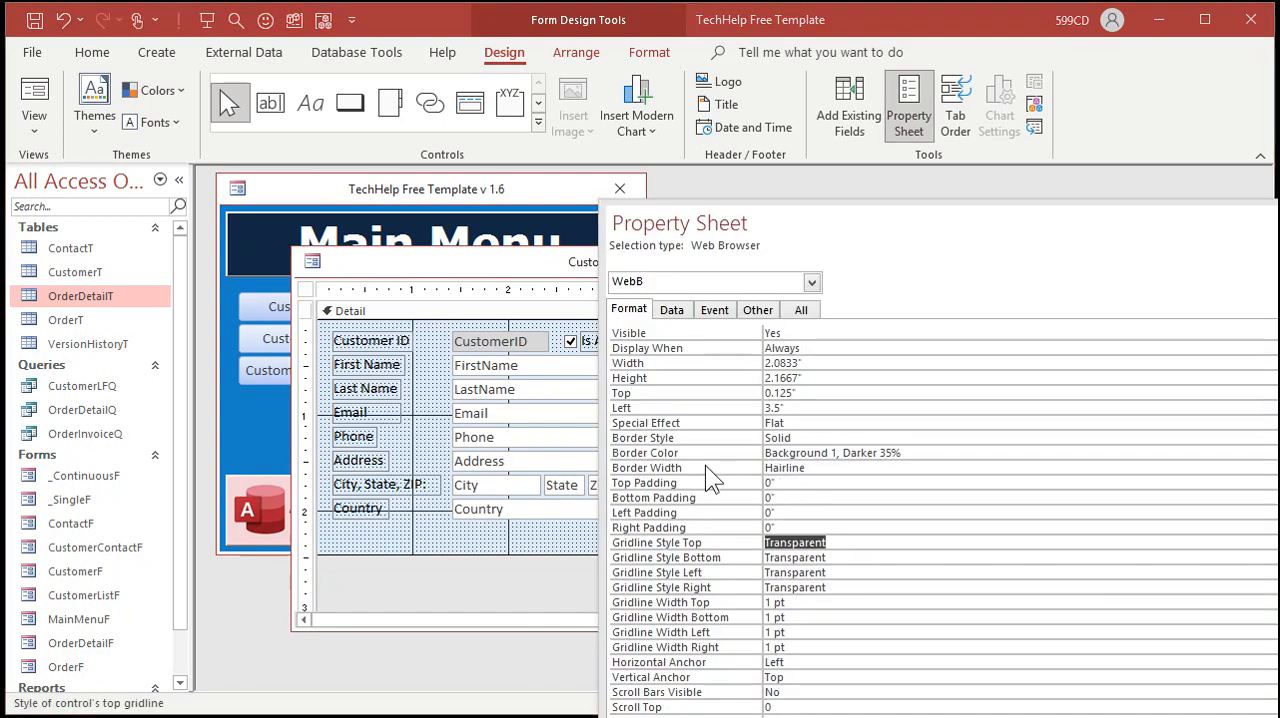
key(F4)
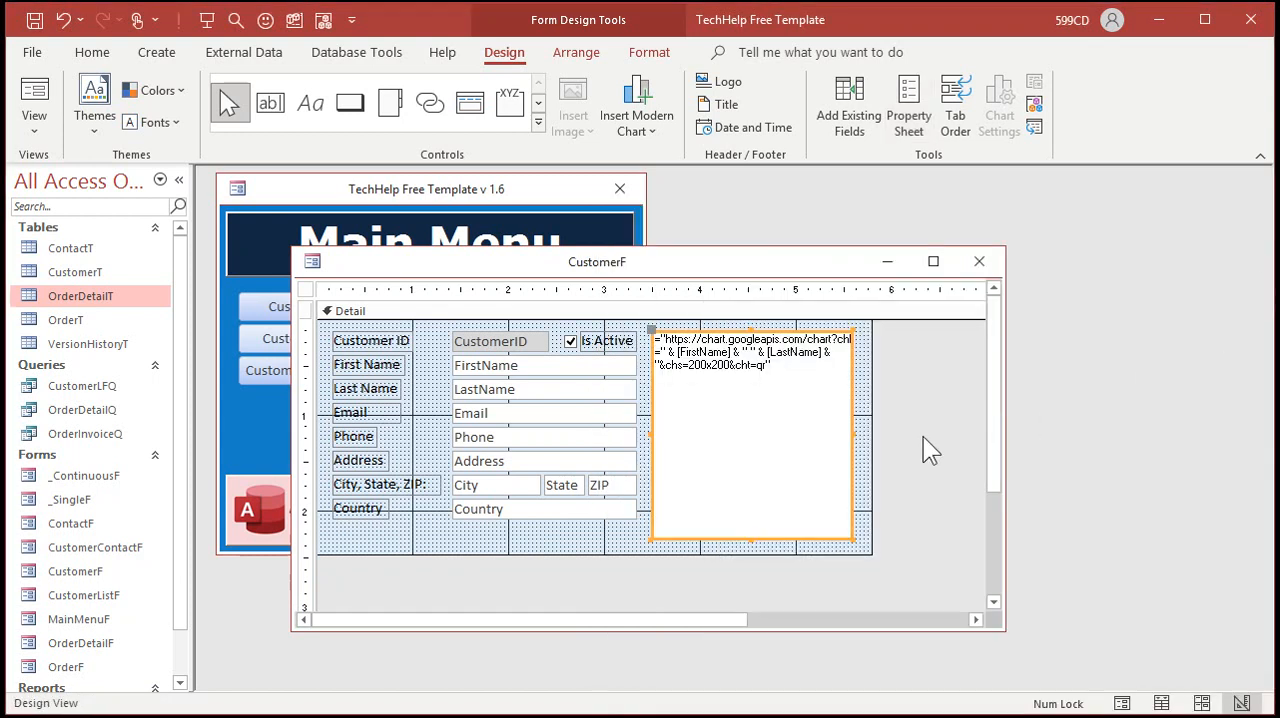
click(983, 263)
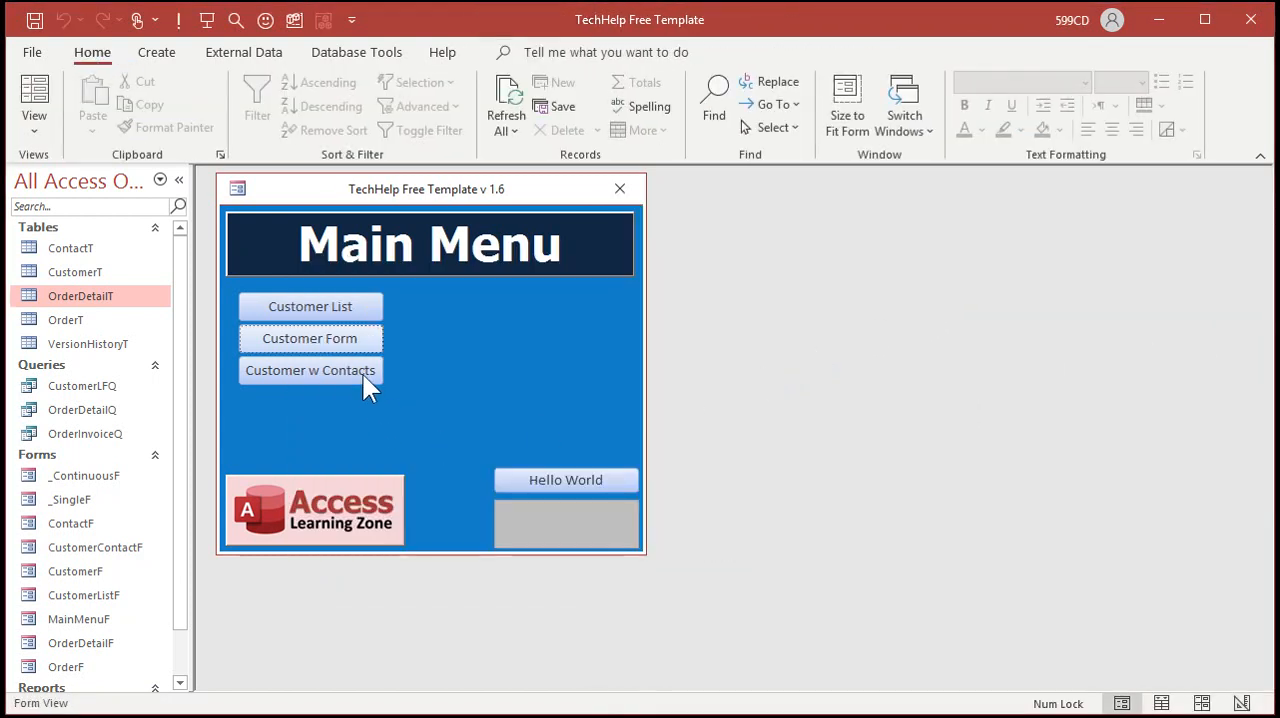
click(351, 338)
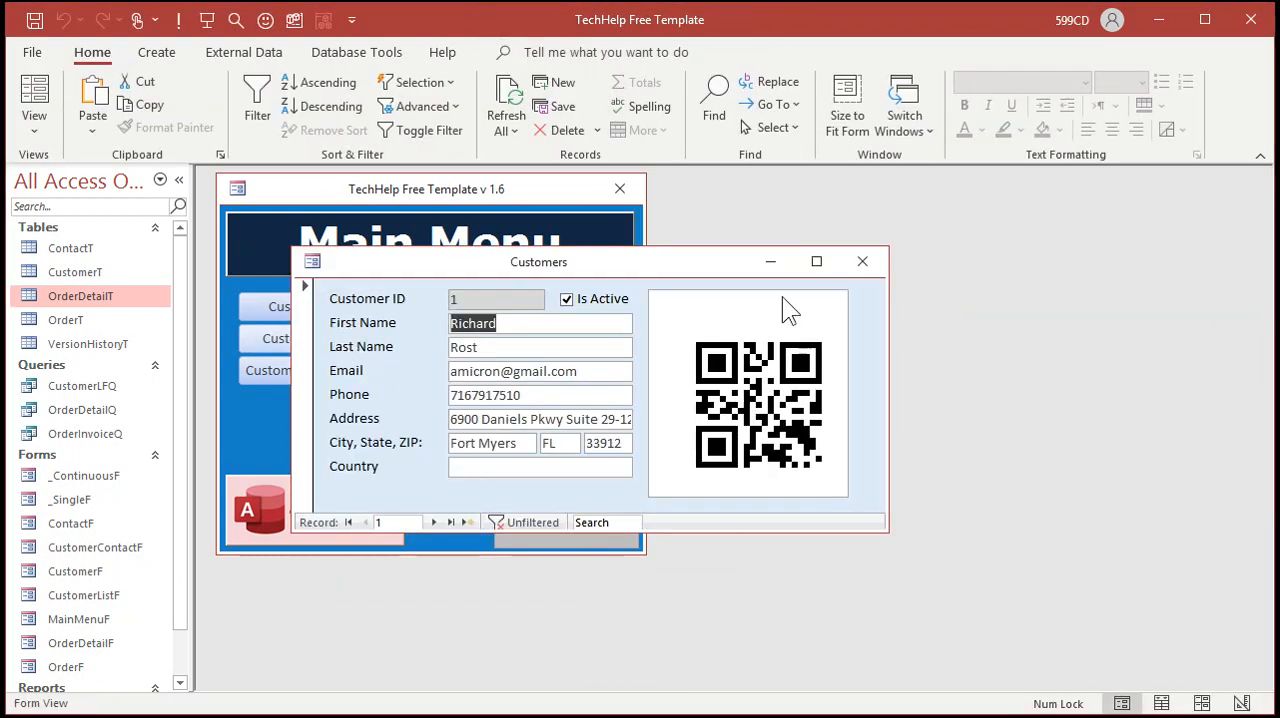
Step: Step through the customer records to check each customer's QR code
click(432, 522)
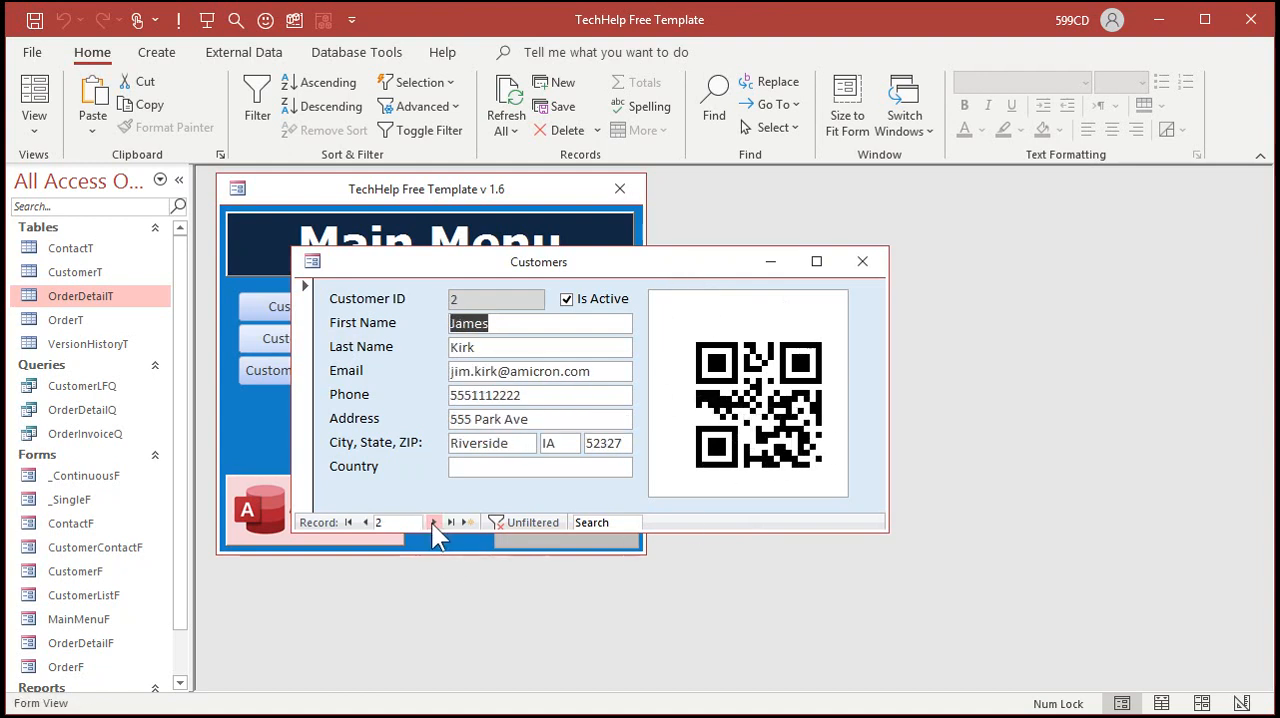
click(432, 522)
click(432, 522)
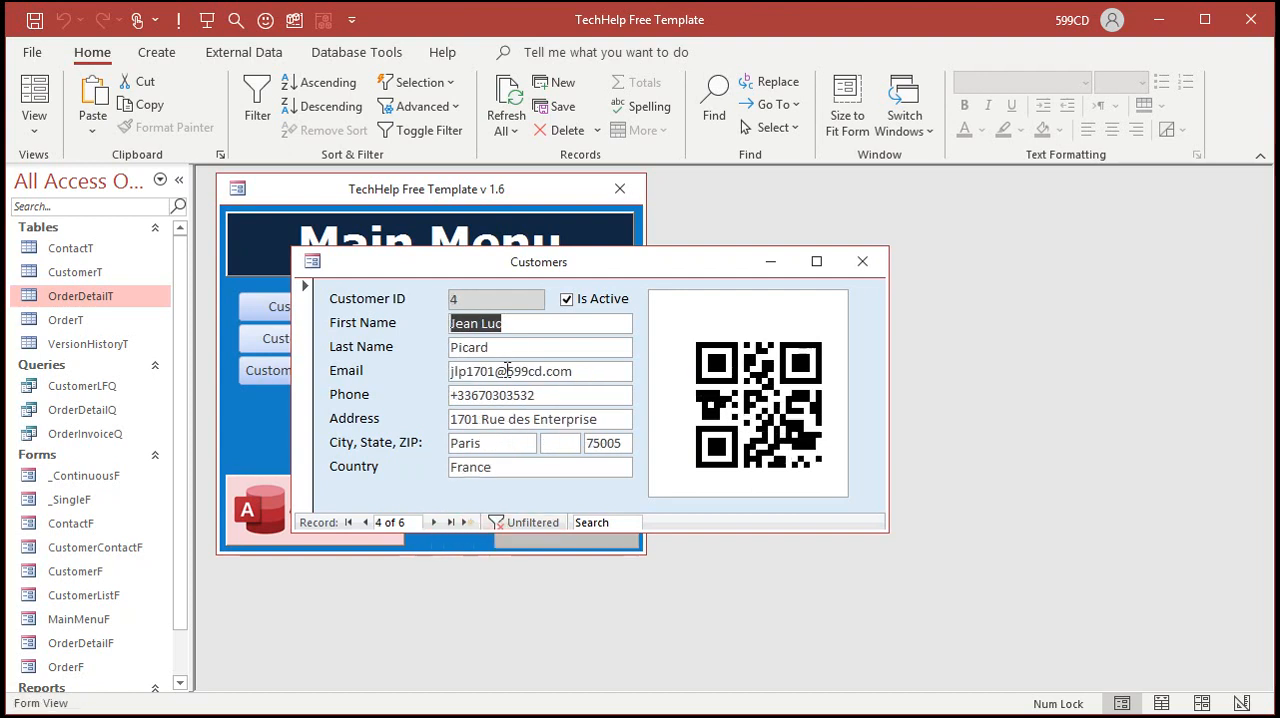
click(432, 522)
Step: In Design View, insert the CustomerID field followed by a space before [FirstName] in the web browser control's Control Source URL
right_click(648, 258)
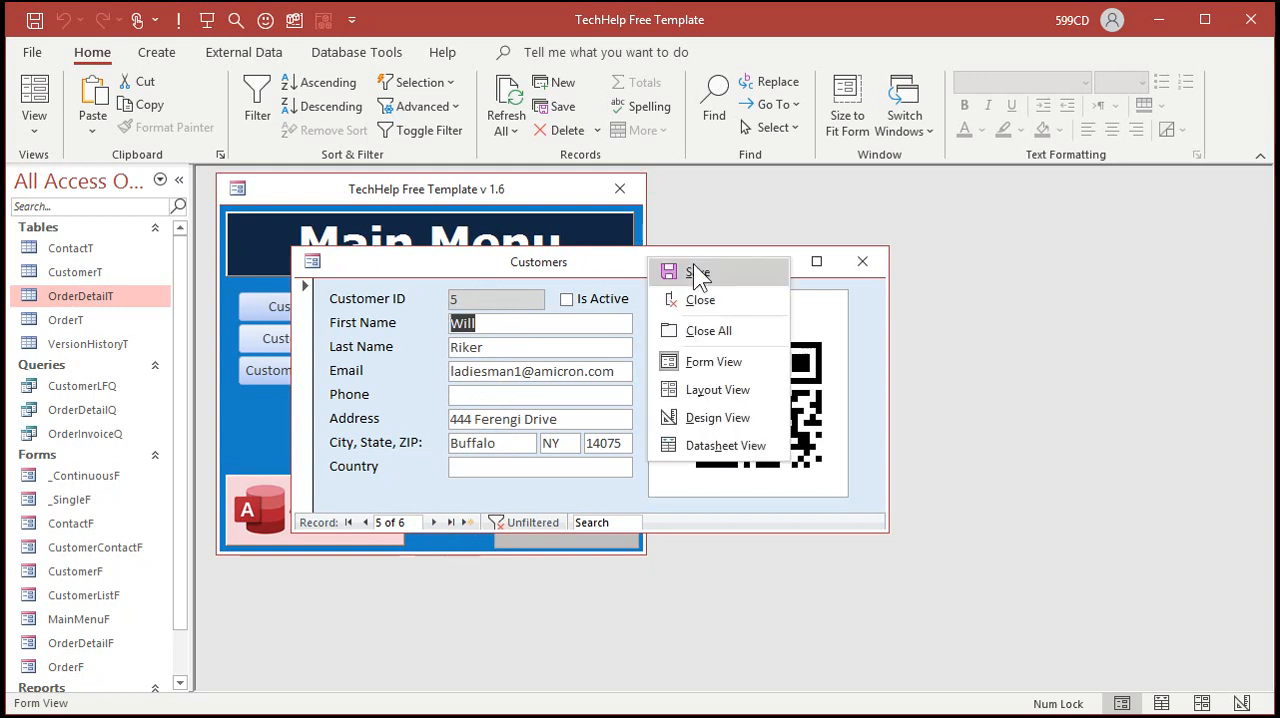
click(693, 418)
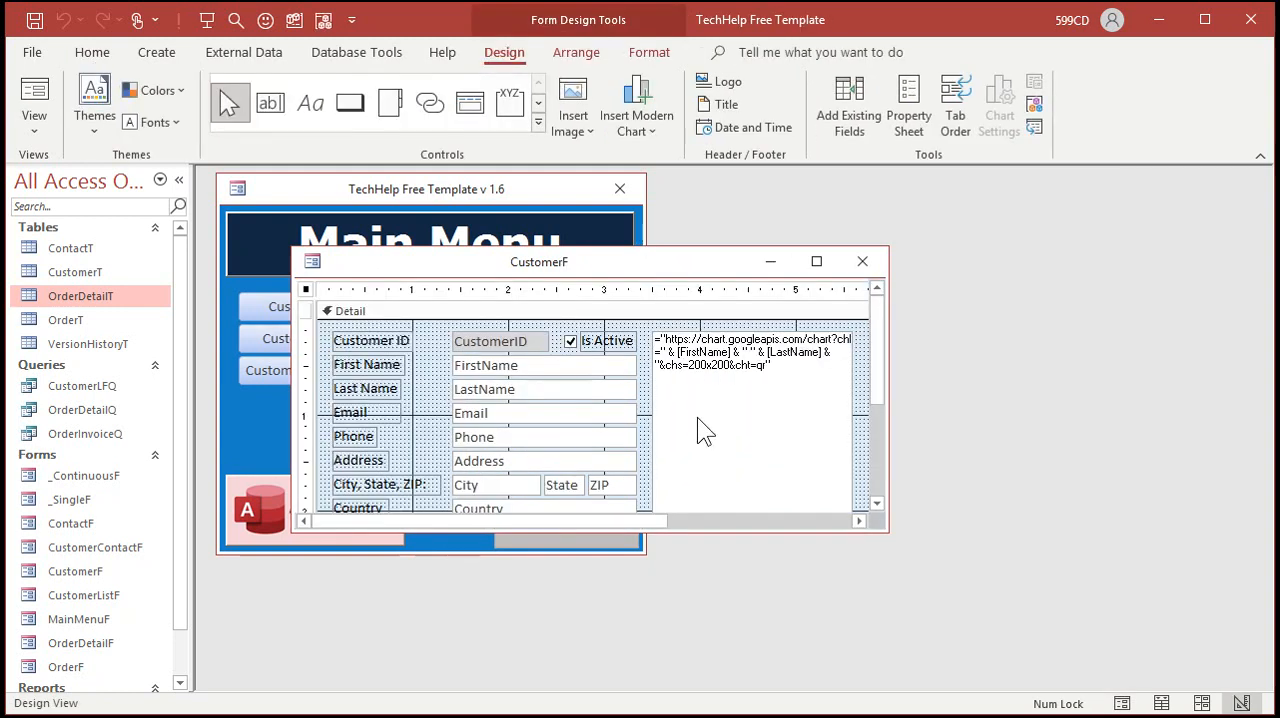
double_click(730, 337)
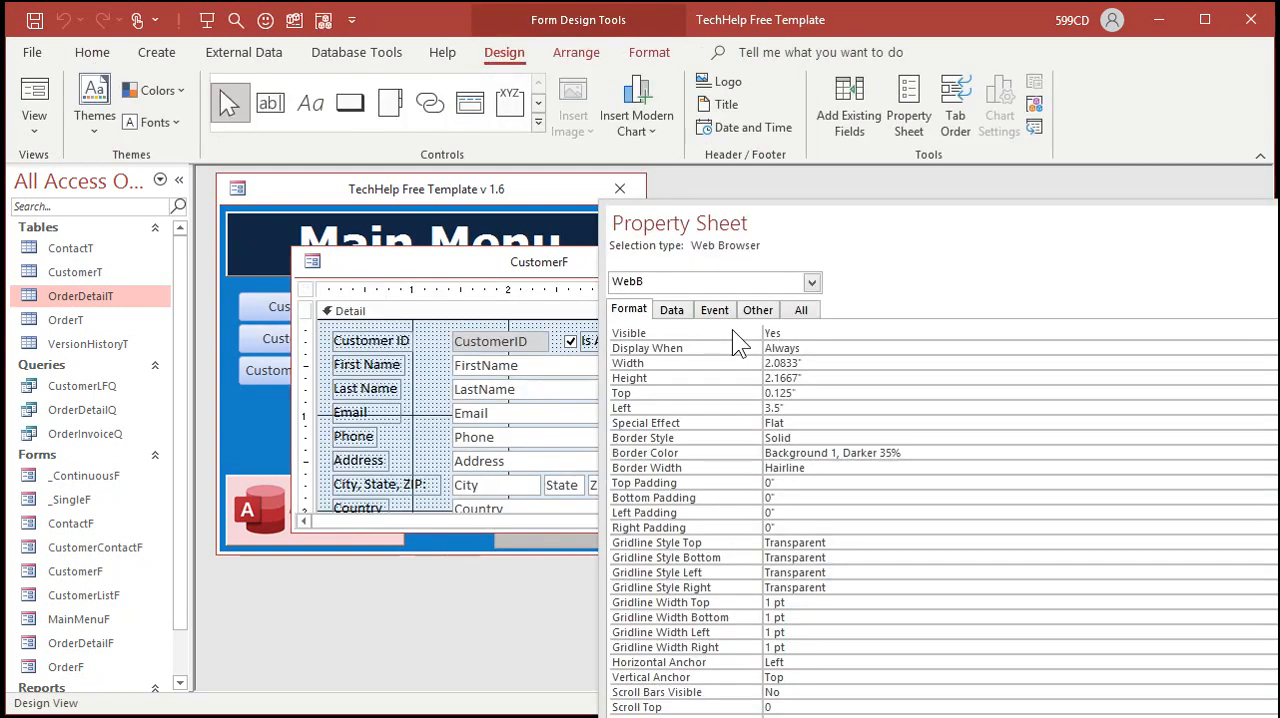
click(676, 311)
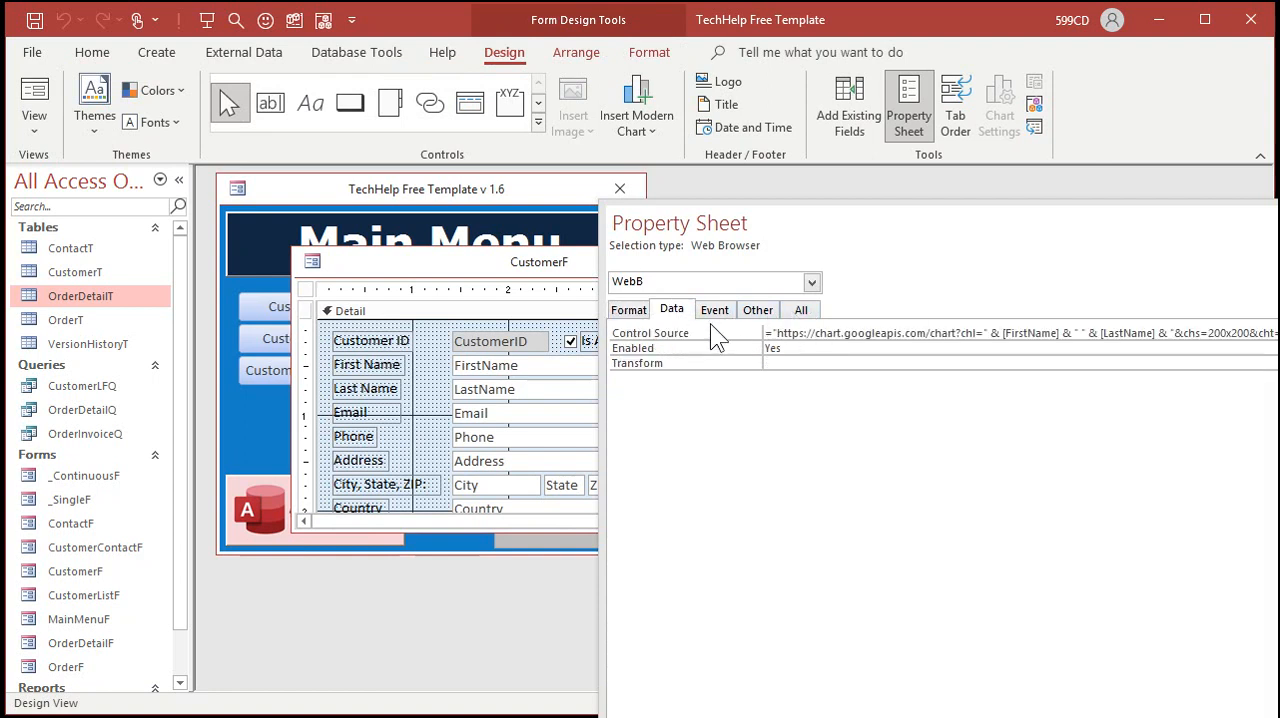
click(817, 333)
key(shift+F2)
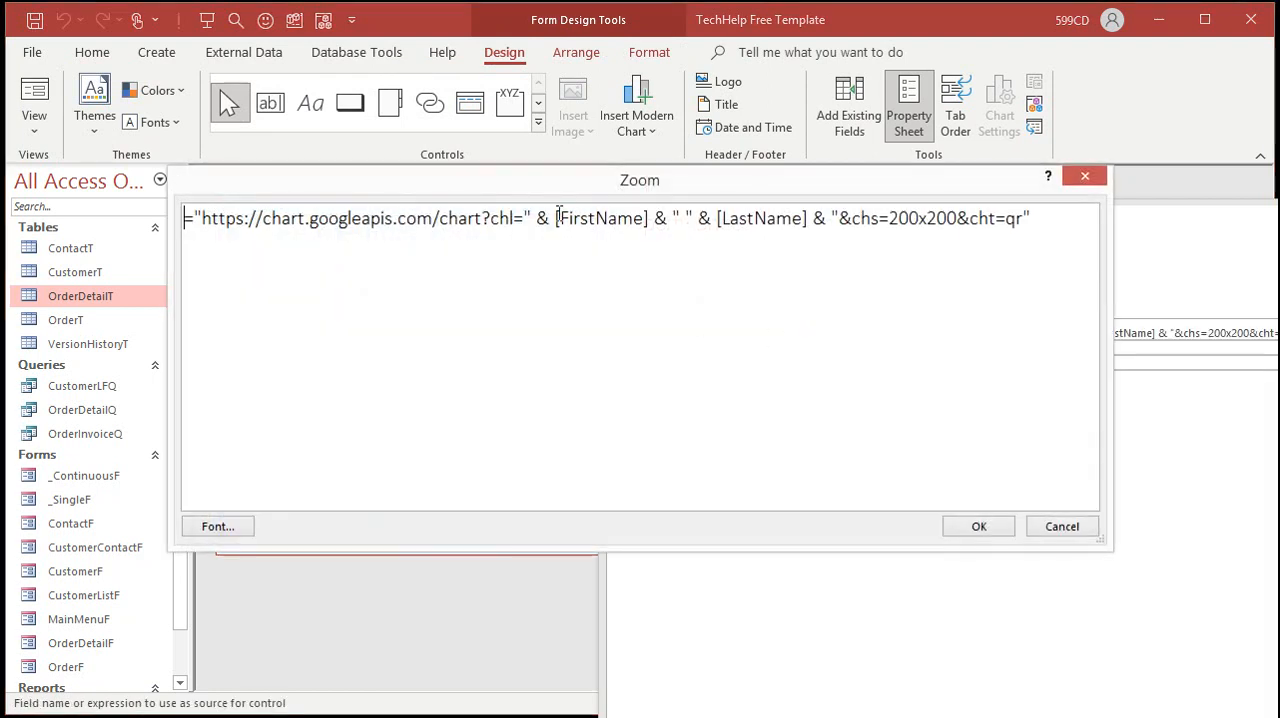
click(555, 218)
text(CustomerID])
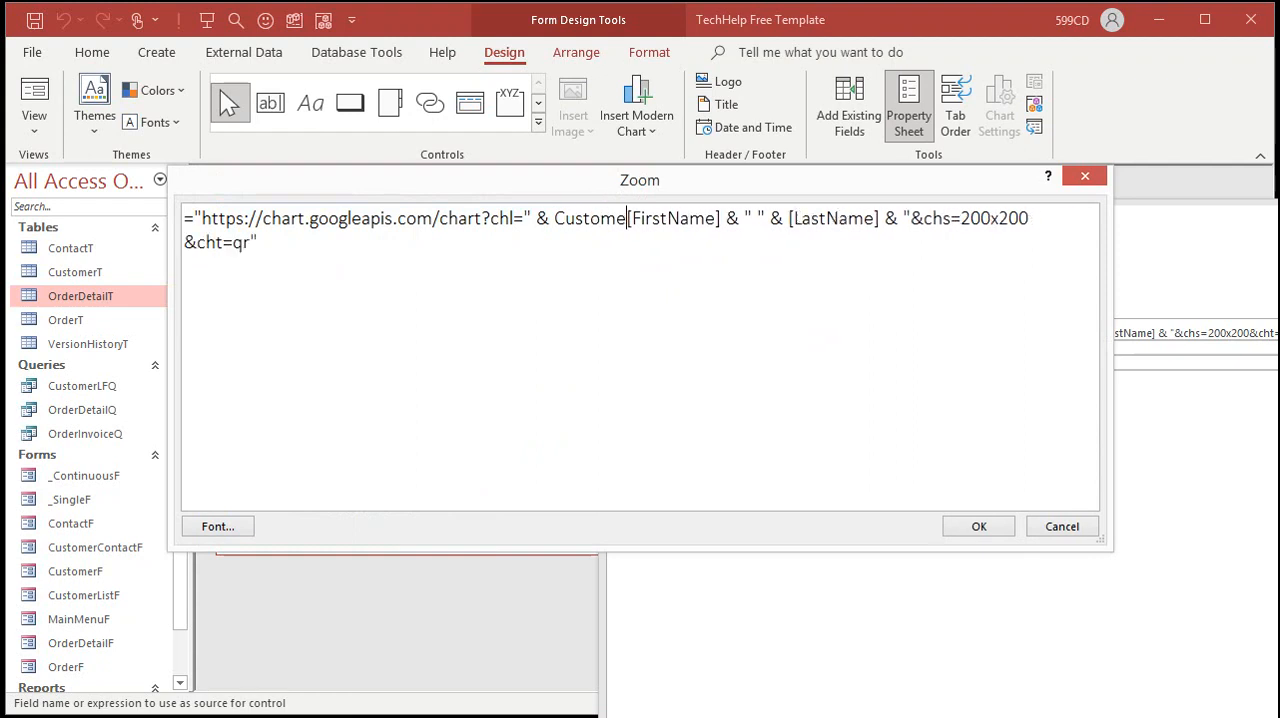
text( & " " )
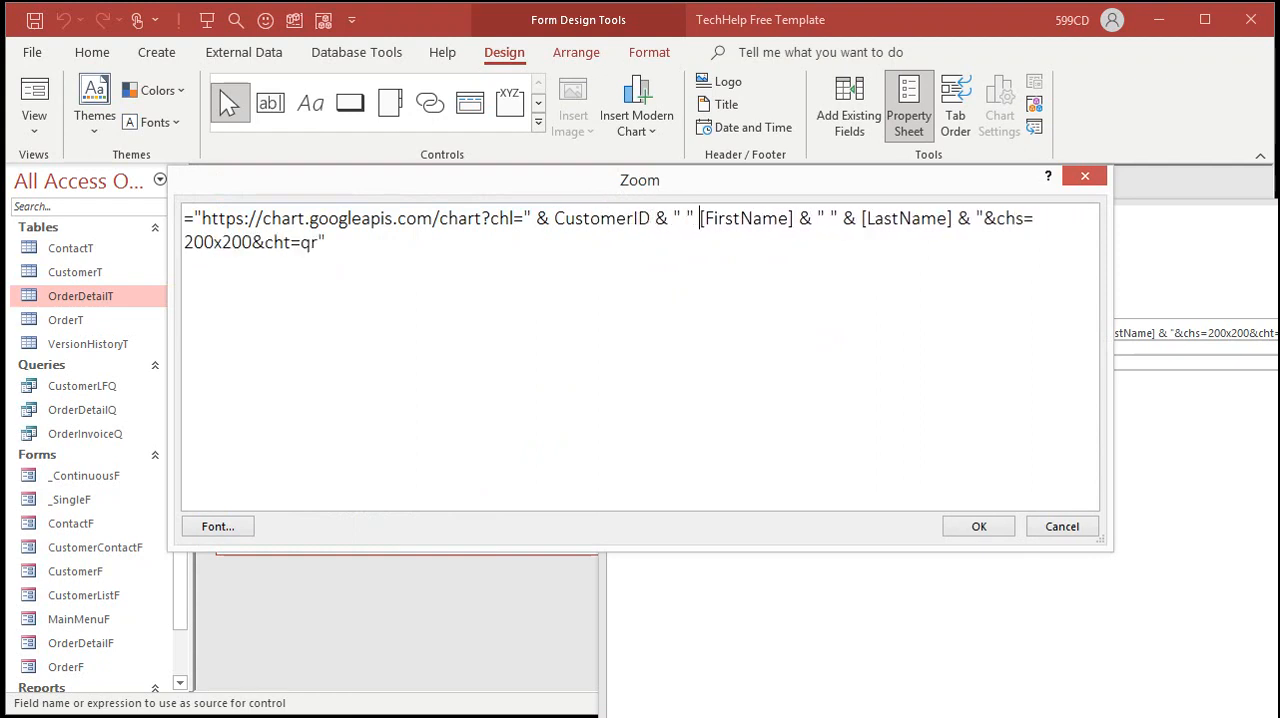
text(&)
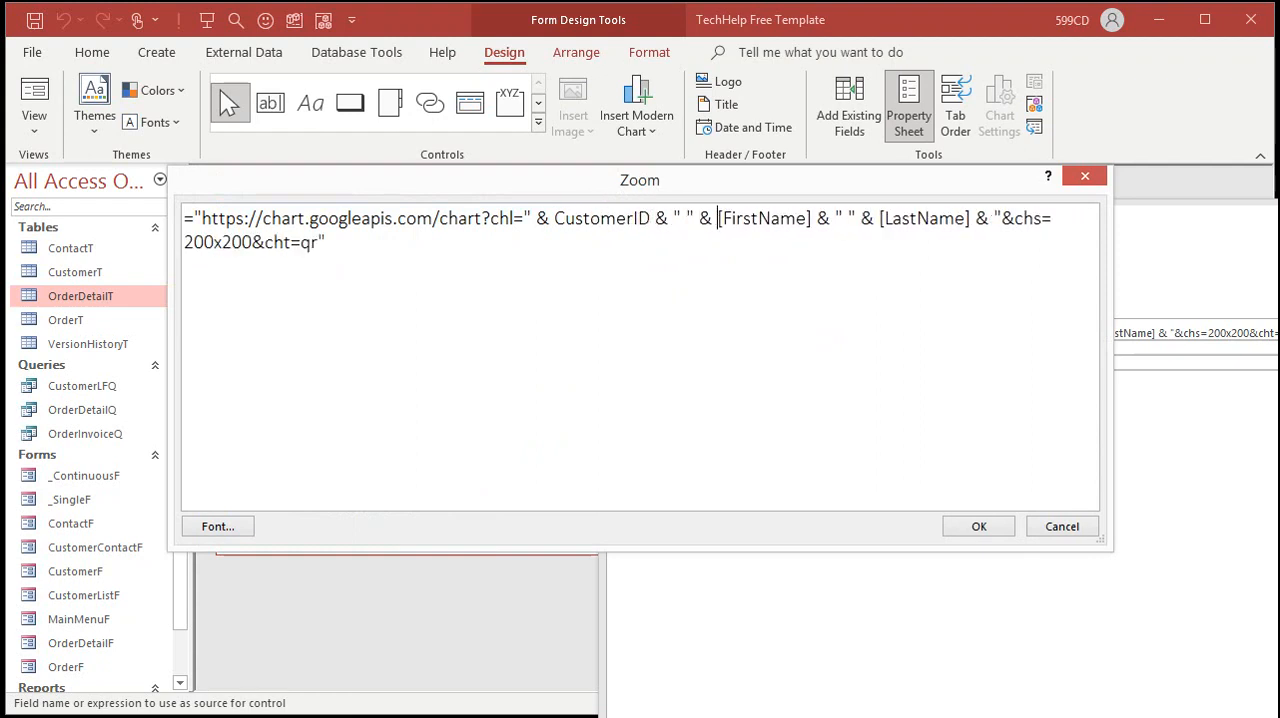
click(979, 526)
key(F4)
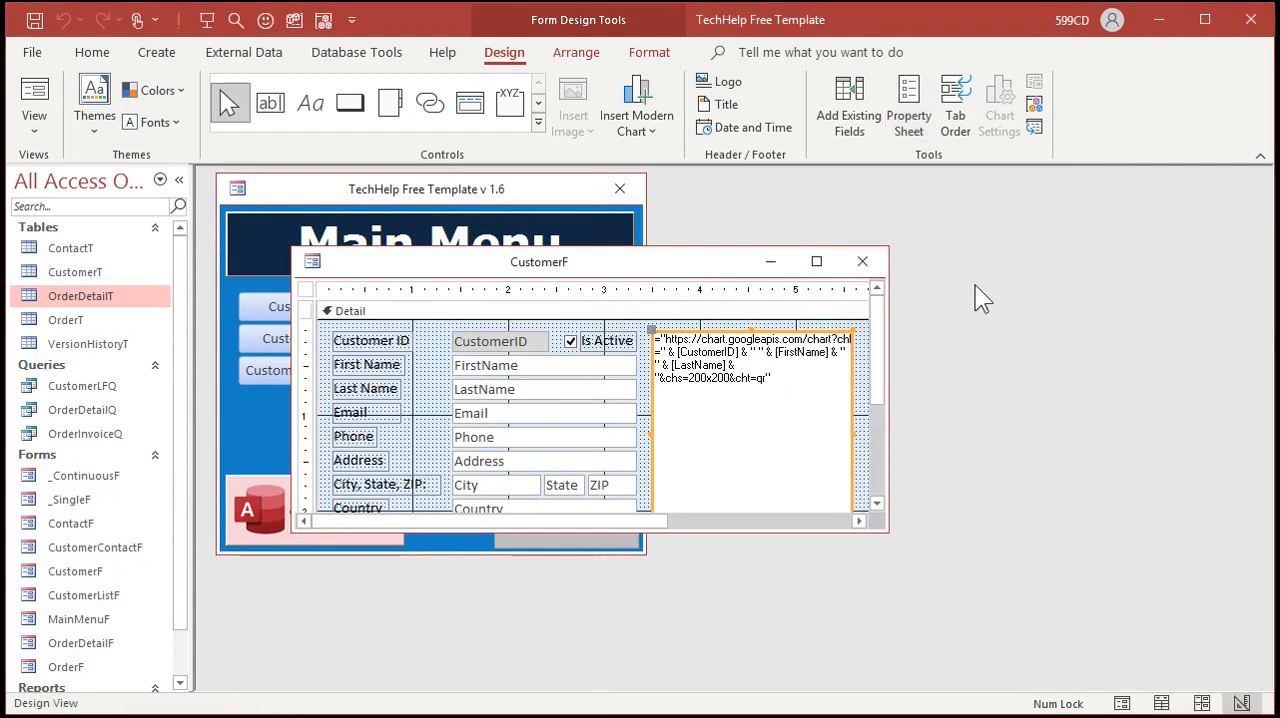
Step: Close the form saving its design, reopen the Customer Form and step between the first two records to check the QR codes
click(862, 261)
click(553, 414)
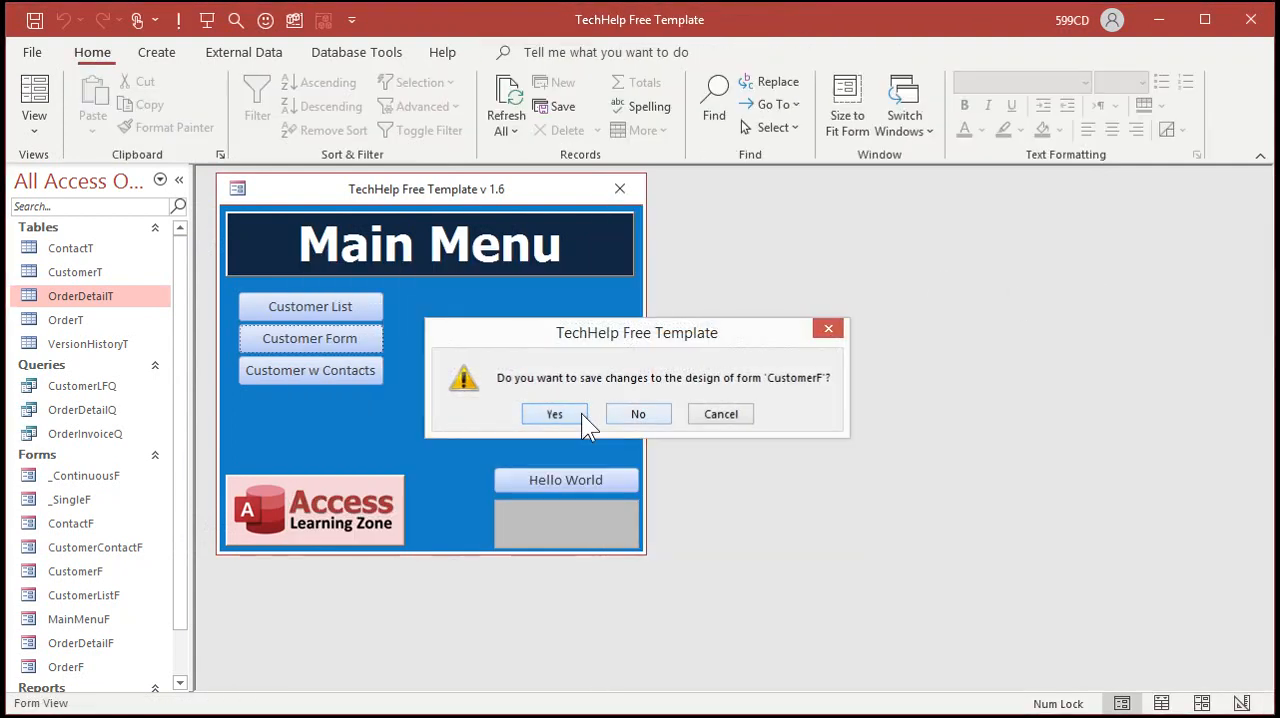
click(308, 339)
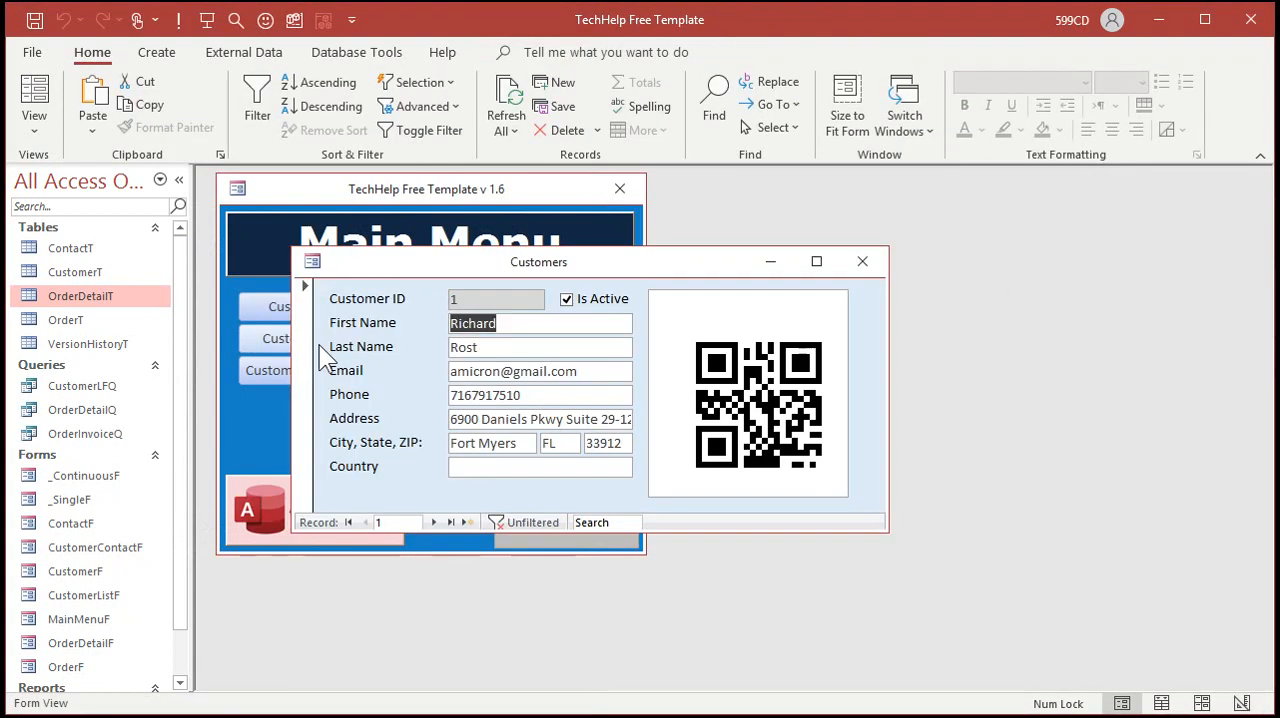
click(433, 522)
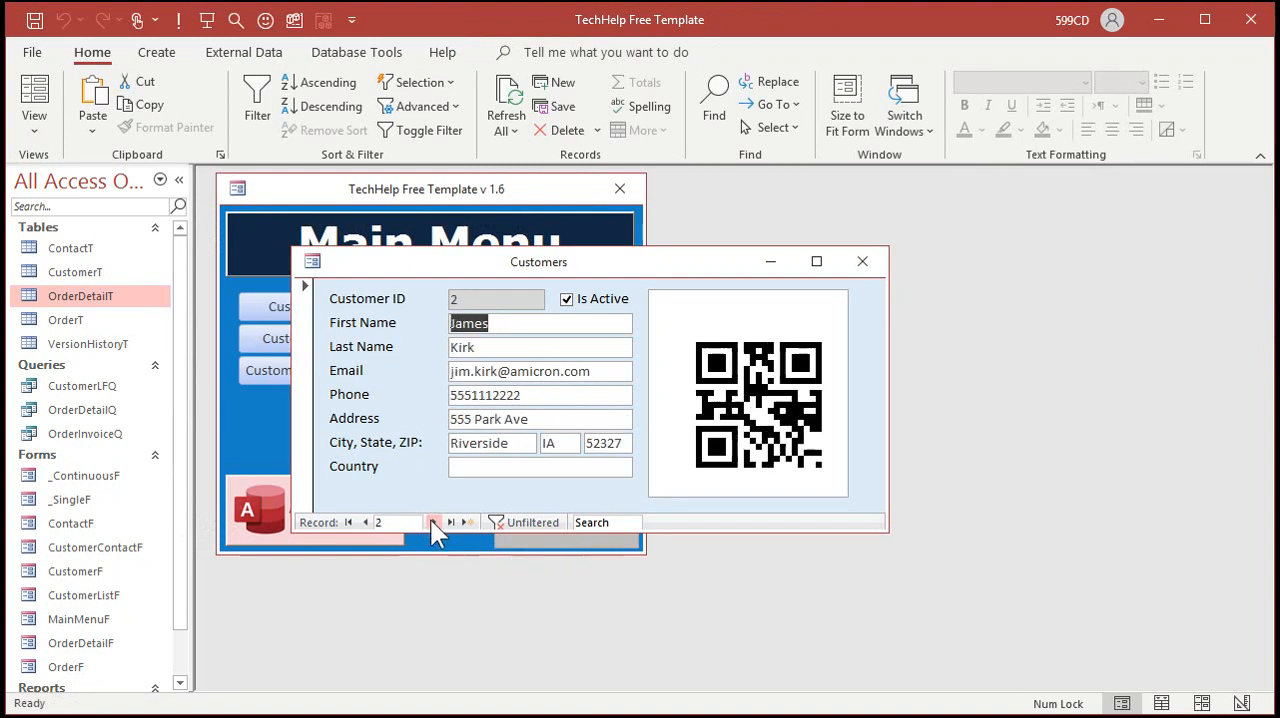
click(365, 522)
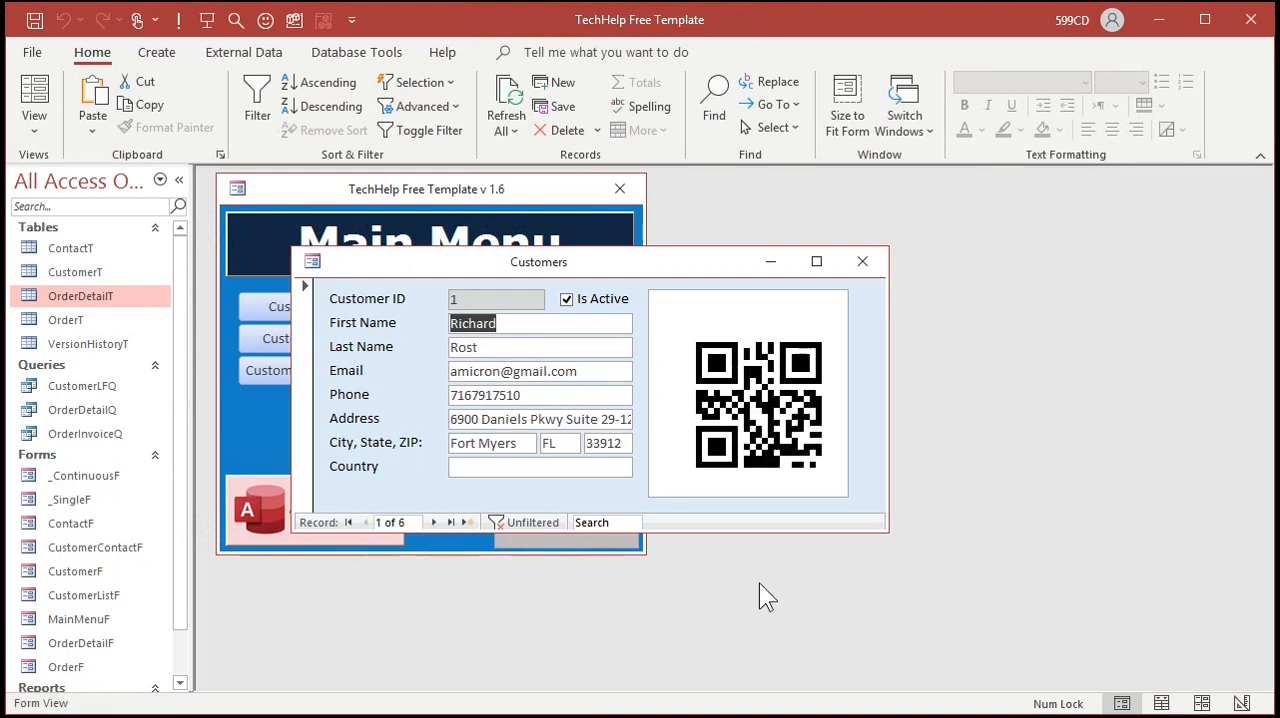